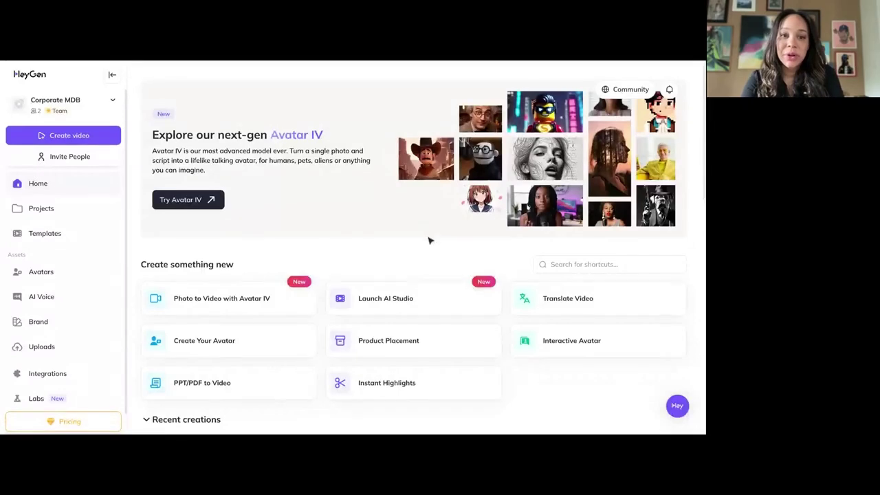
- Start creating a new Hyper Realistic avatar from the Avatars library
scroll(349, 237, "down", 1)
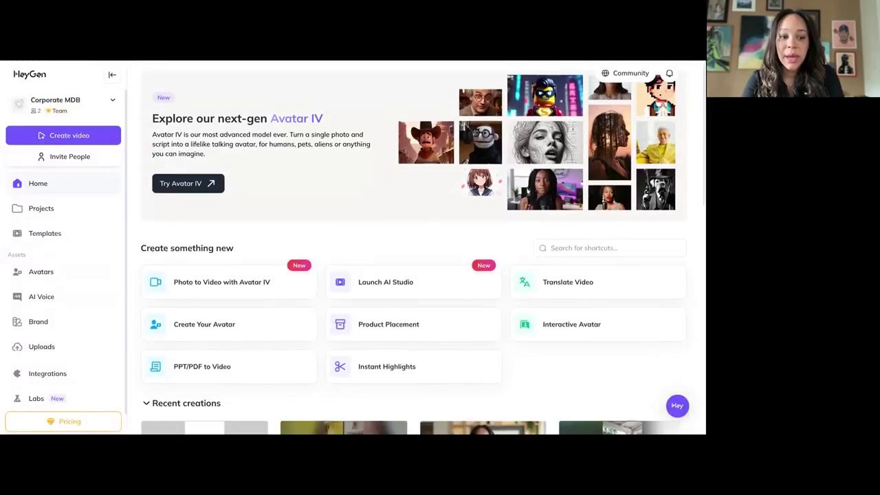
scroll(216, 229, "down", 1)
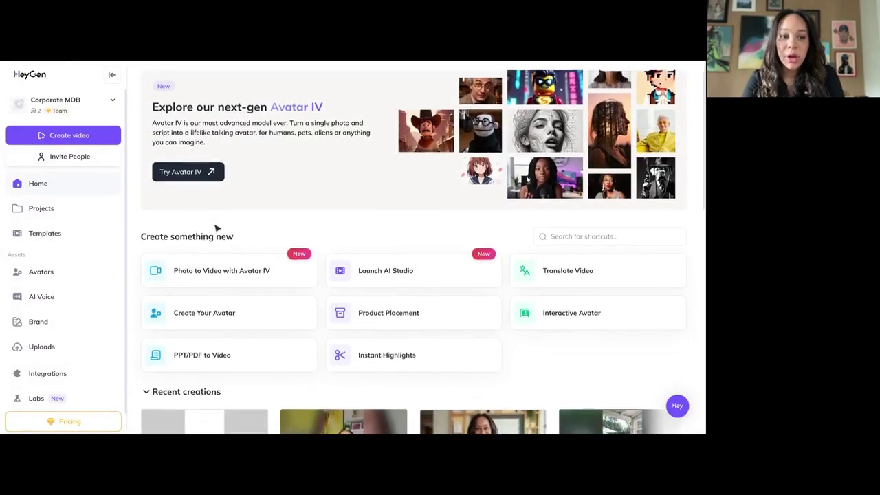
left_click(69, 271)
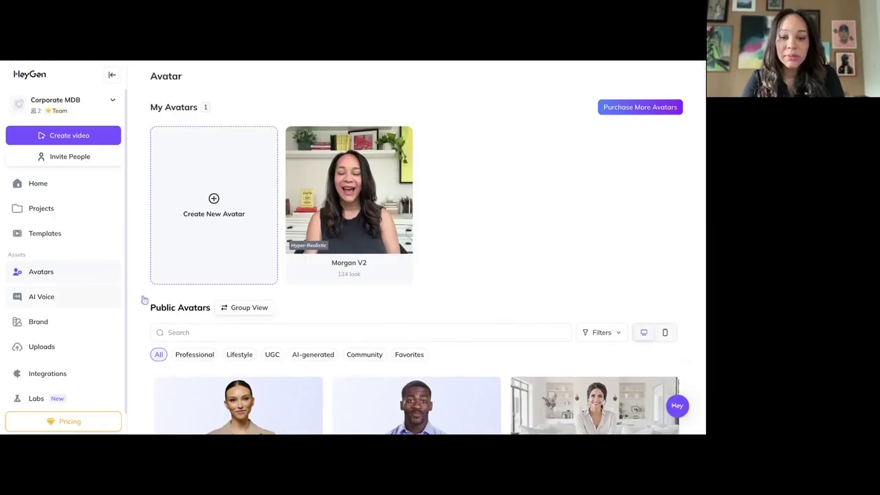
left_click(213, 255)
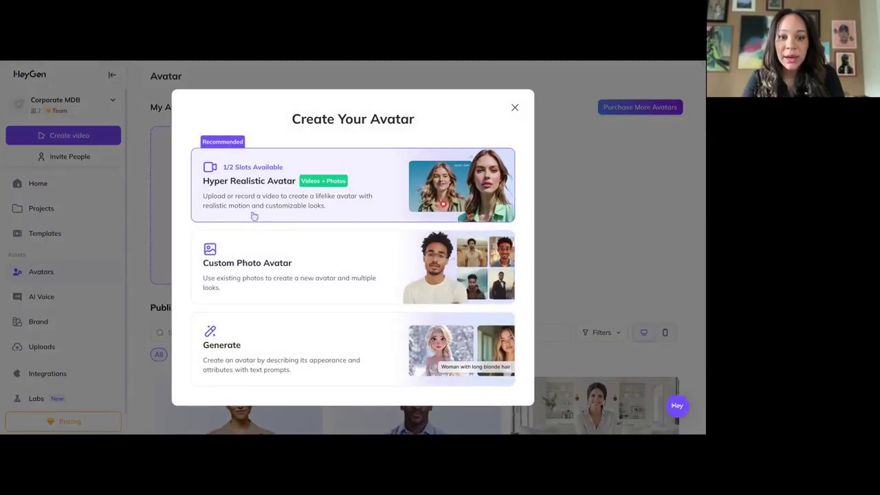
left_click(254, 216)
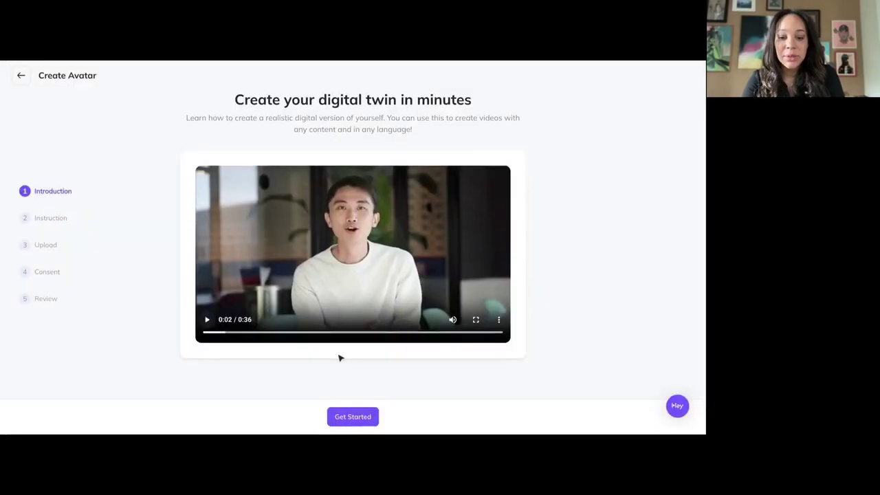
left_click(352, 412)
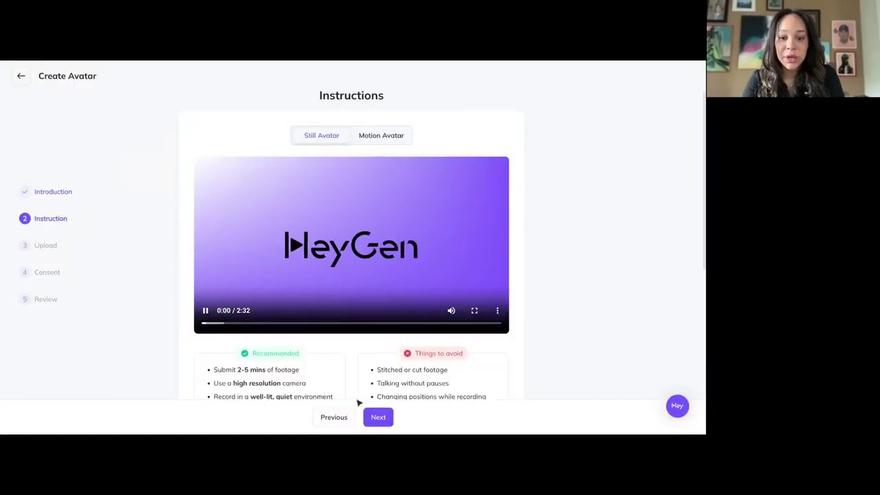
- Watch the Still Avatar and Motion Avatar recording guidance videos
left_click(205, 310)
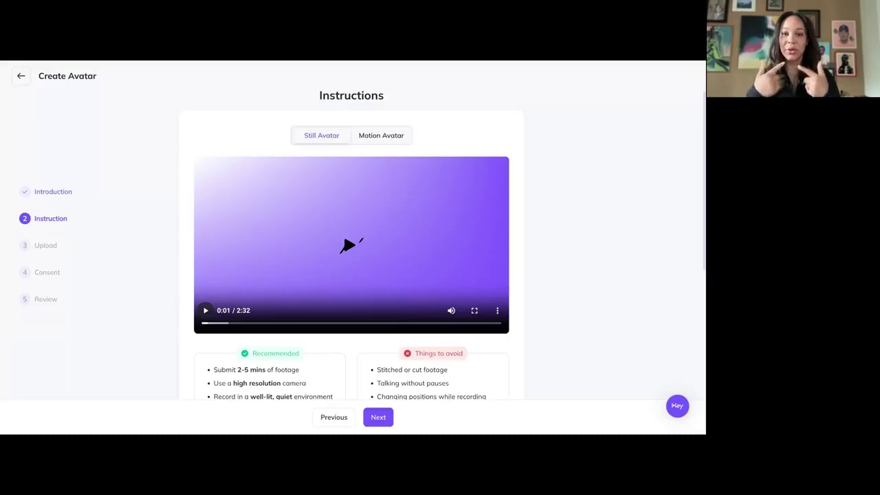
left_click(382, 141)
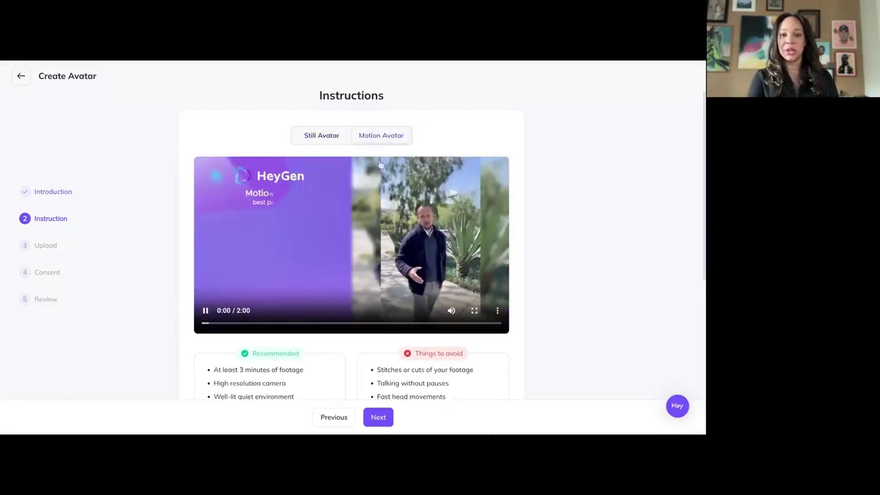
left_click(207, 311)
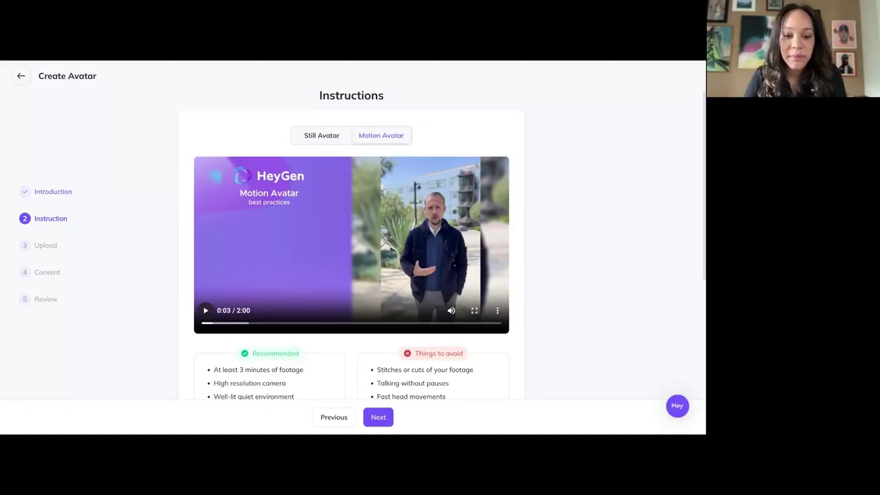
left_click(333, 136)
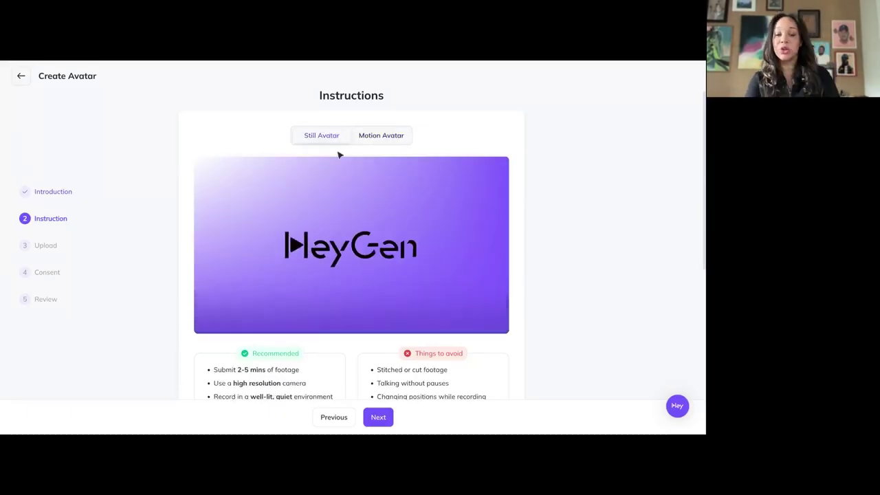
left_click(207, 311)
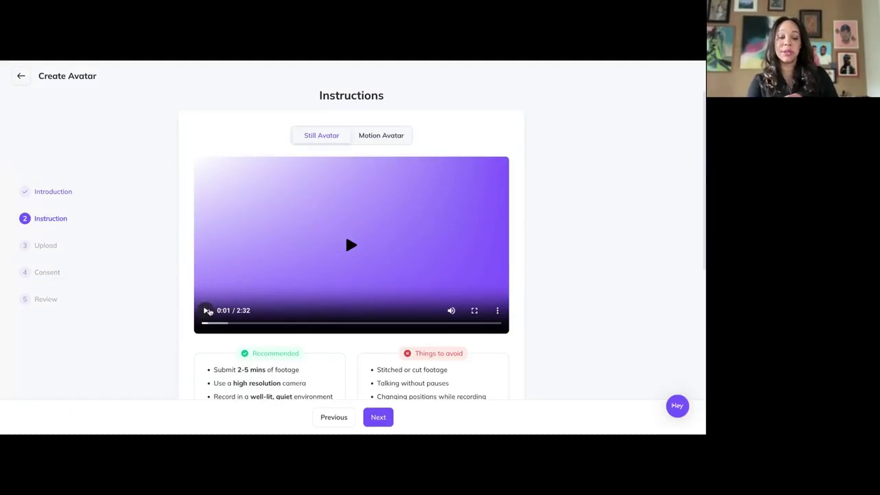
scroll(281, 346, "down", 1)
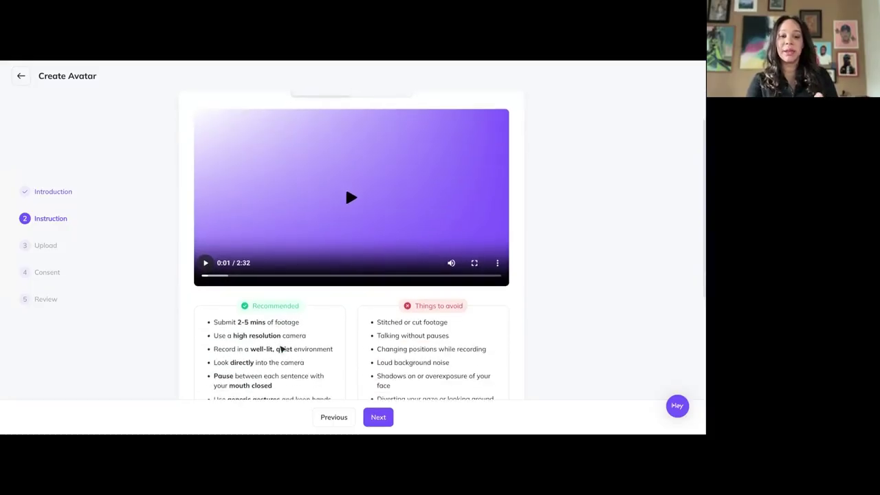
scroll(281, 349, "up", 1)
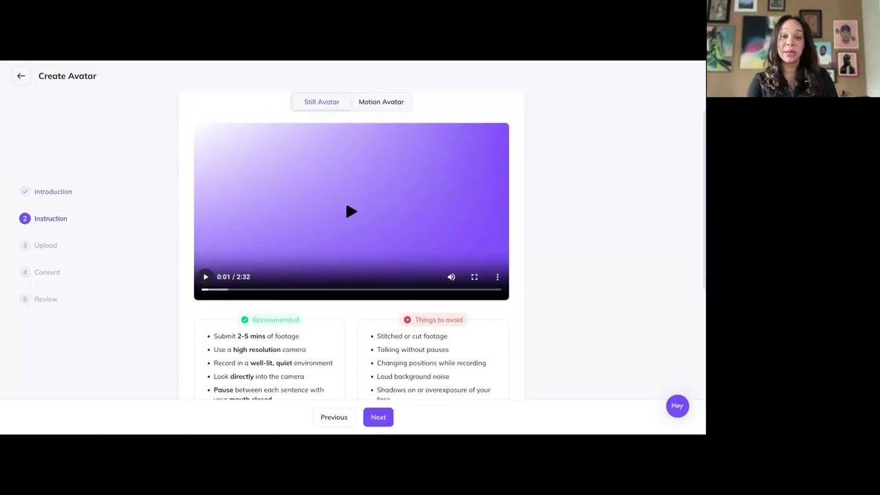
scroll(352, 247, "down", 1)
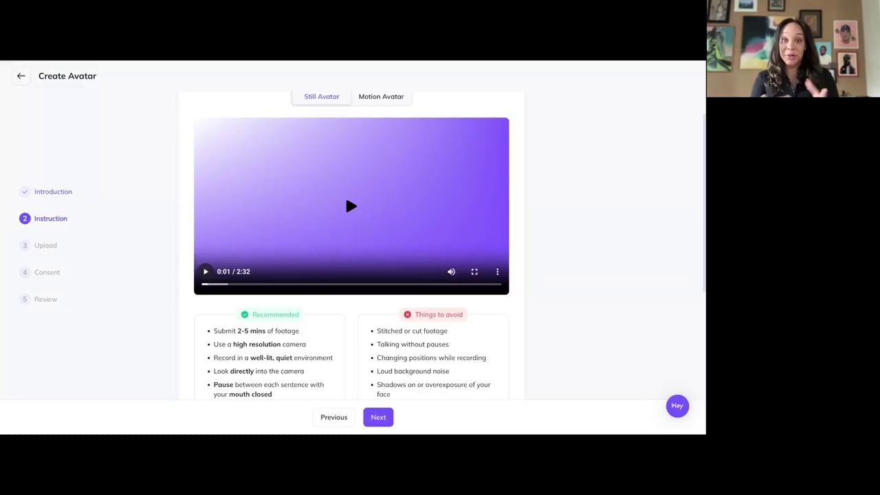
scroll(350, 240, "down", 1)
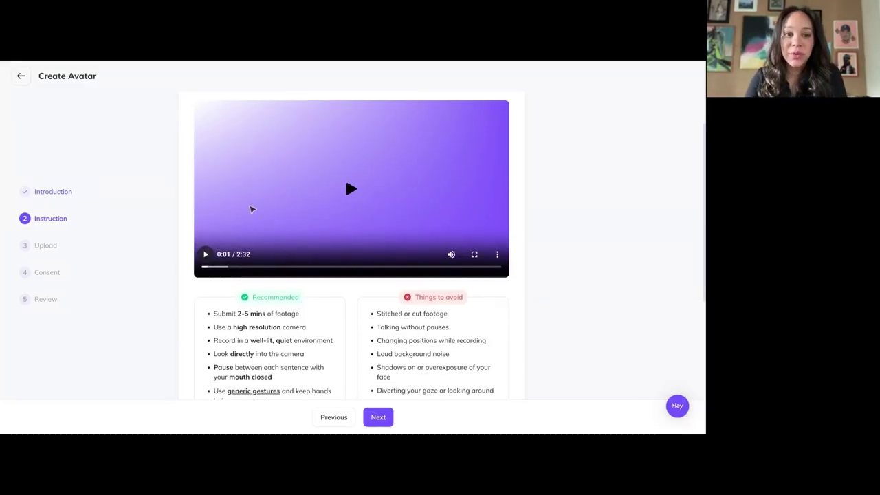
scroll(225, 240, "up", 2)
- Start adding a new video look to your own avatar using your own video
left_click(20, 76)
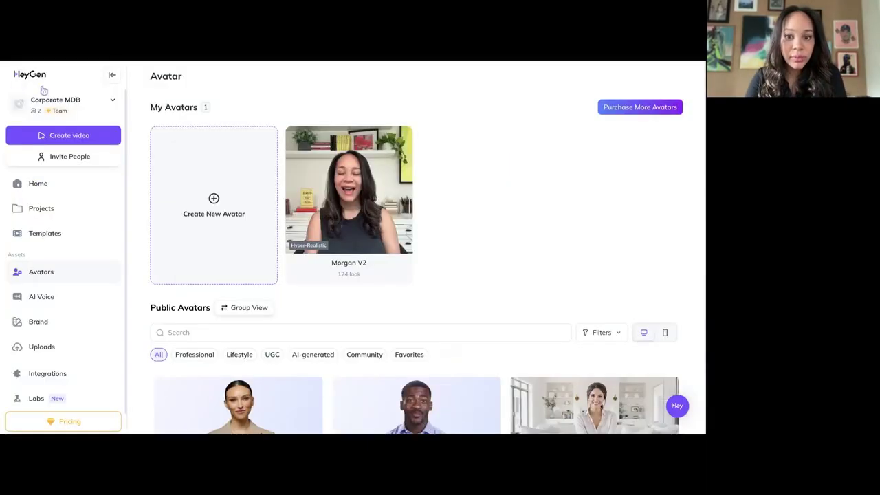
left_click(335, 193)
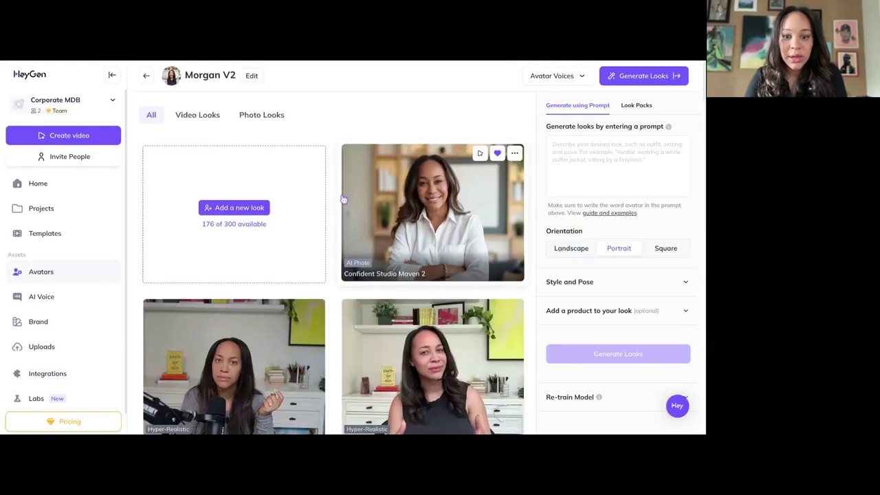
left_click(206, 113)
left_click(252, 207)
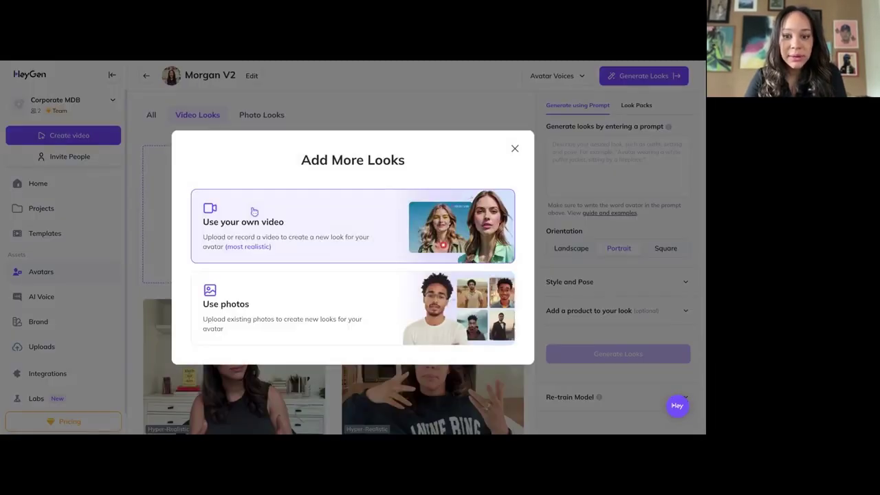
left_click(335, 246)
left_click(353, 416)
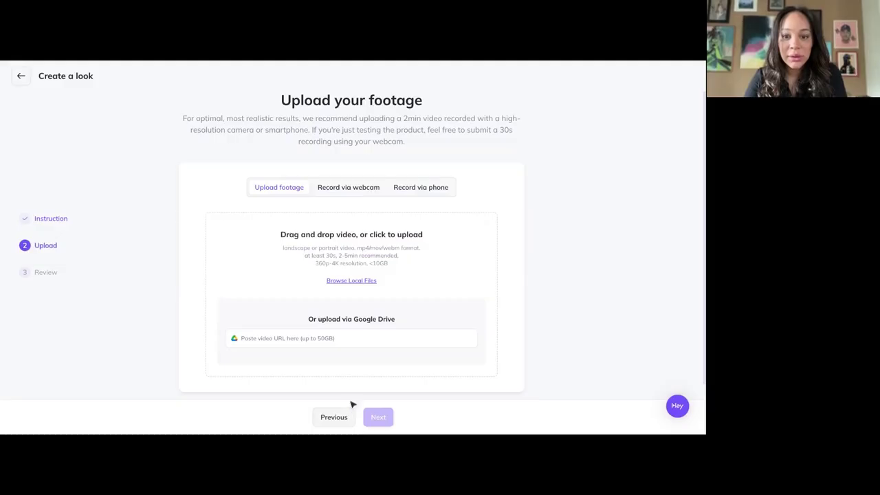
- Upload footage from local files, check the footage review, and return to the avatar's looks
left_click(309, 340)
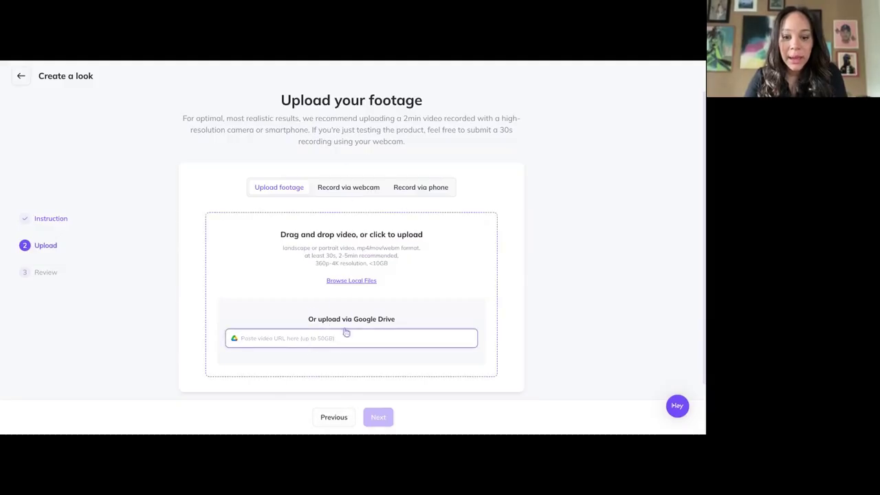
left_click(359, 286)
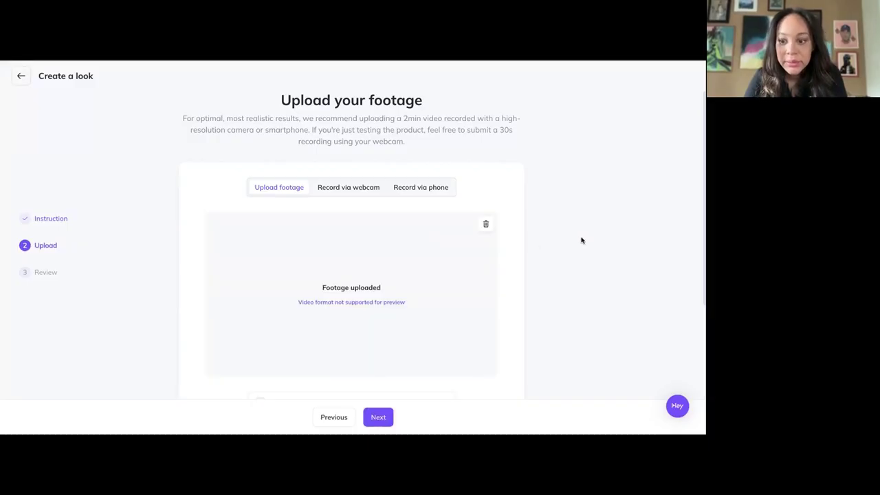
left_click(378, 418)
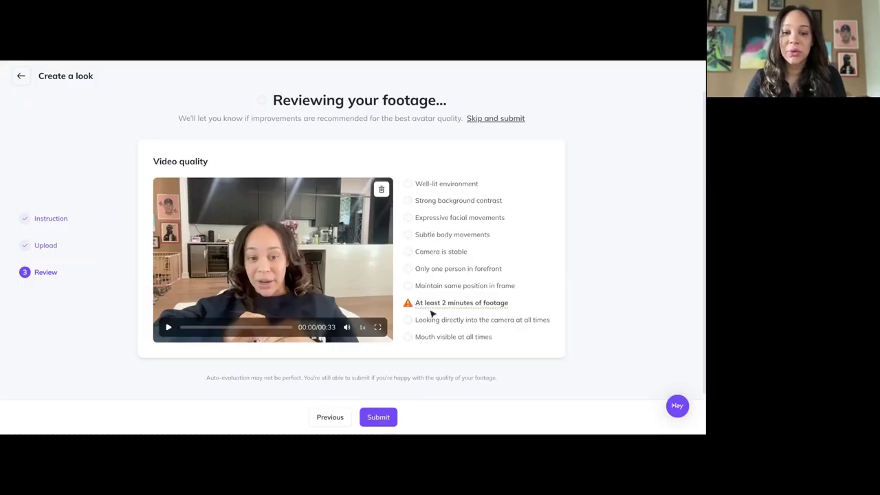
mouse_move(431, 303)
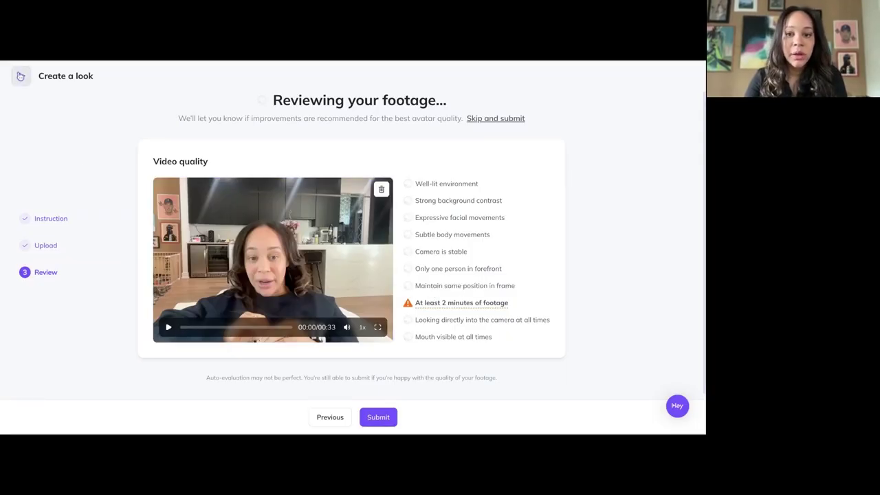
left_click(21, 76)
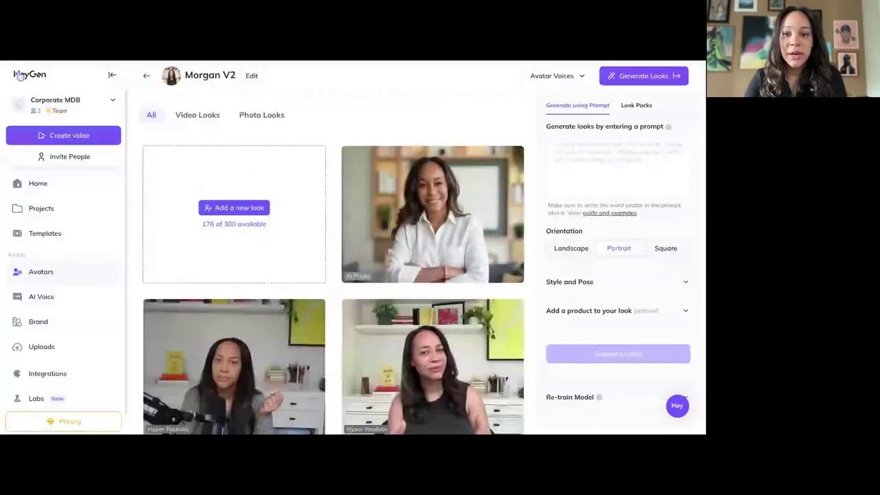
- Filter to video looks and preview Morgan V2's portrait-format look
left_click(205, 120)
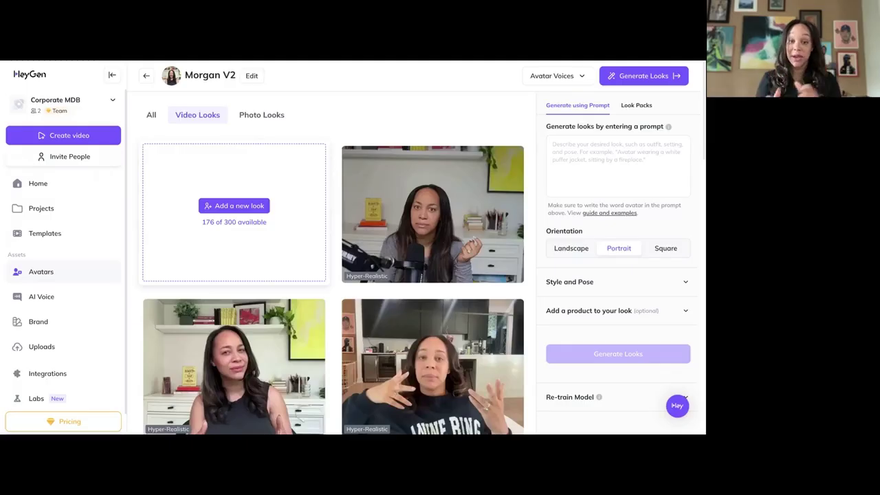
scroll(405, 274, "down", 1)
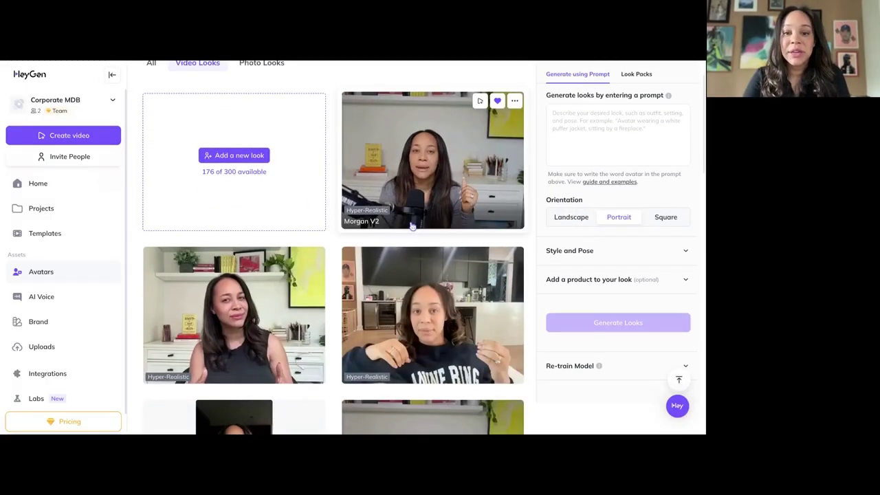
scroll(304, 277, "up", 1)
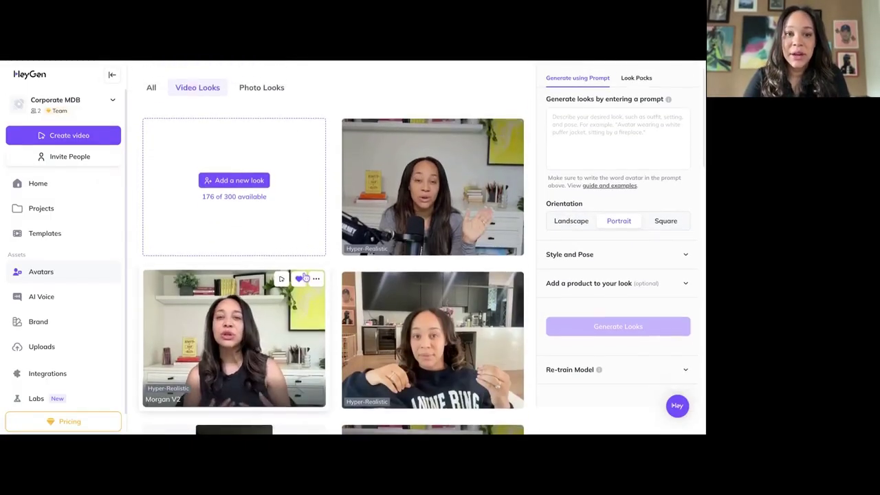
scroll(304, 277, "down", 2)
scroll(250, 353, "down", 2)
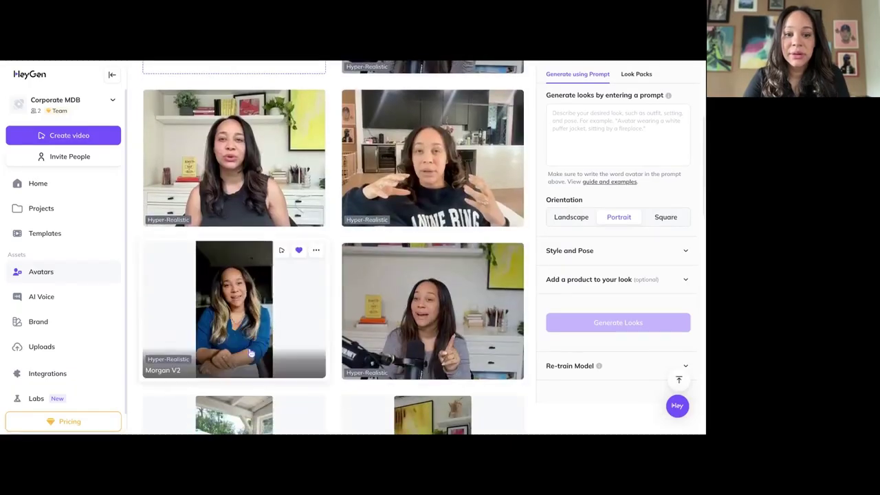
left_click(251, 353)
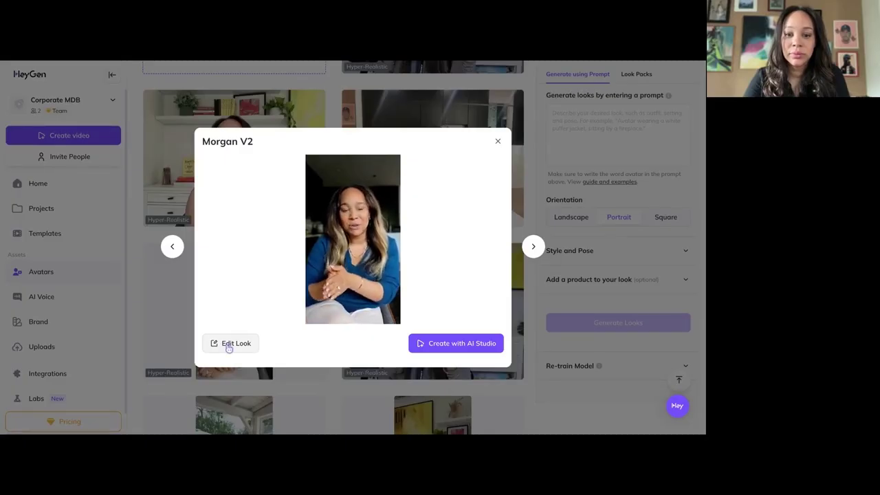
left_click(498, 143)
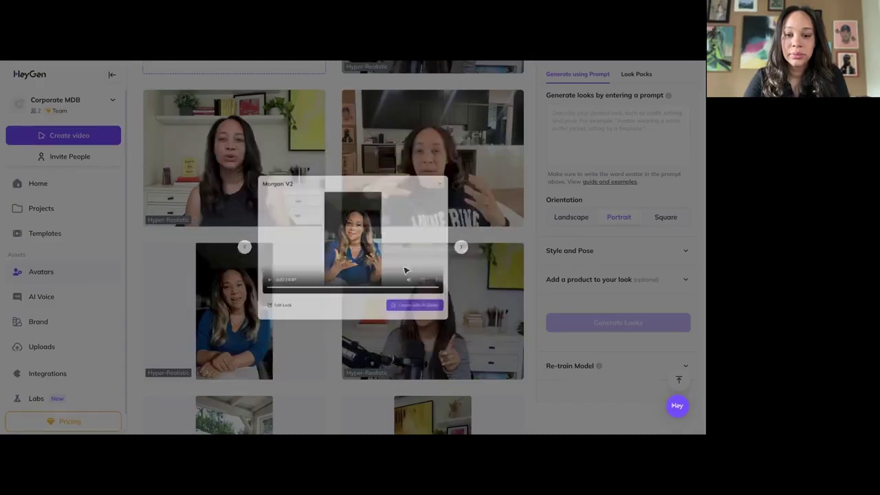
- Play previews of two more Morgan V2 looks, including the poolside porch, then scroll back up
left_click(405, 247)
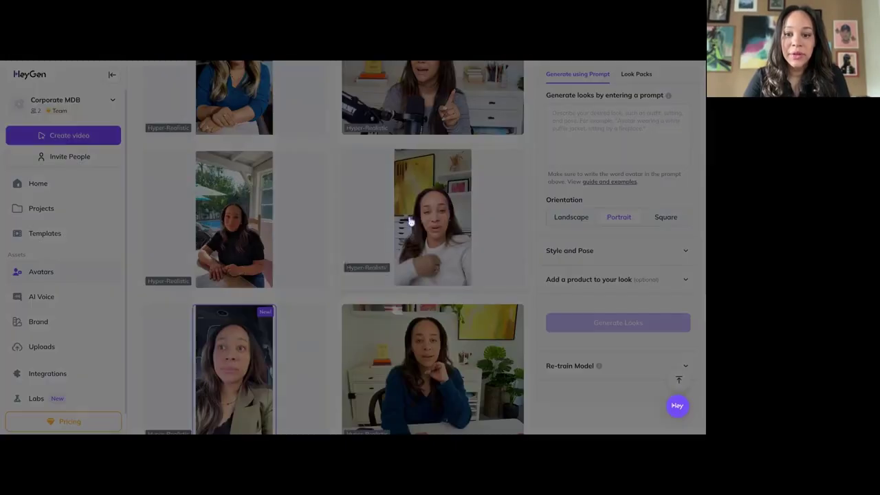
left_click(209, 302)
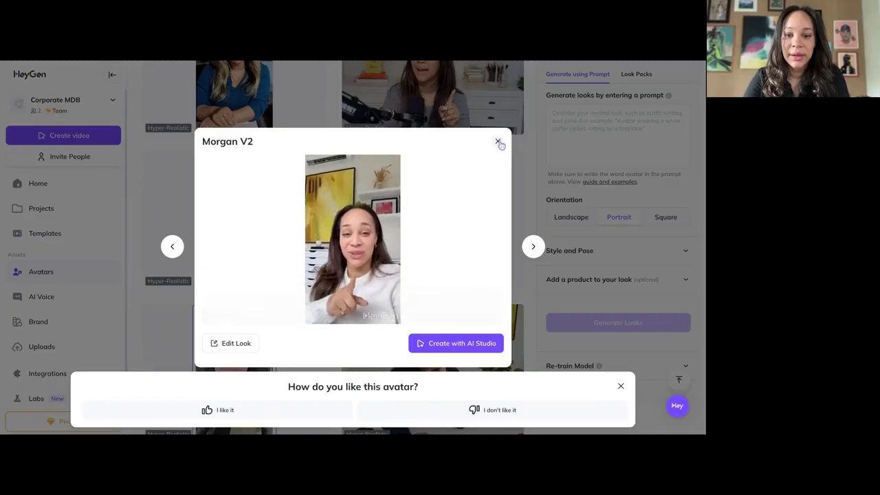
left_click(498, 141)
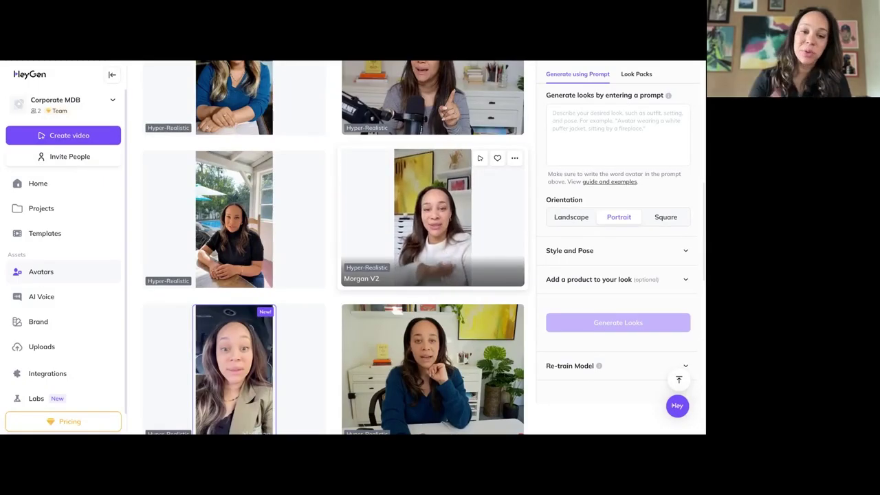
left_click(266, 220)
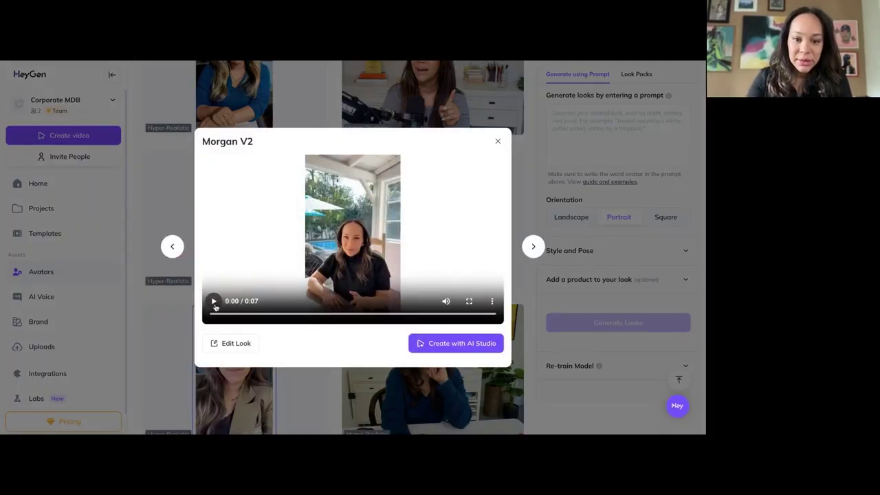
left_click(214, 305)
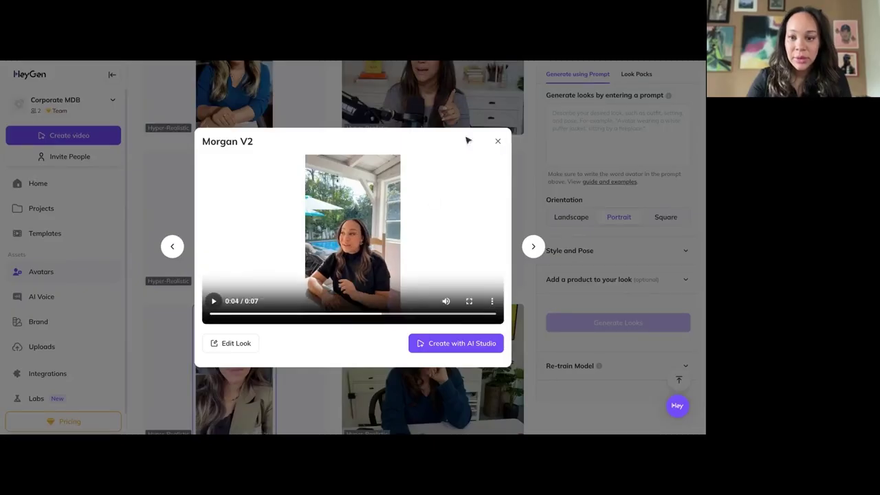
left_click(498, 141)
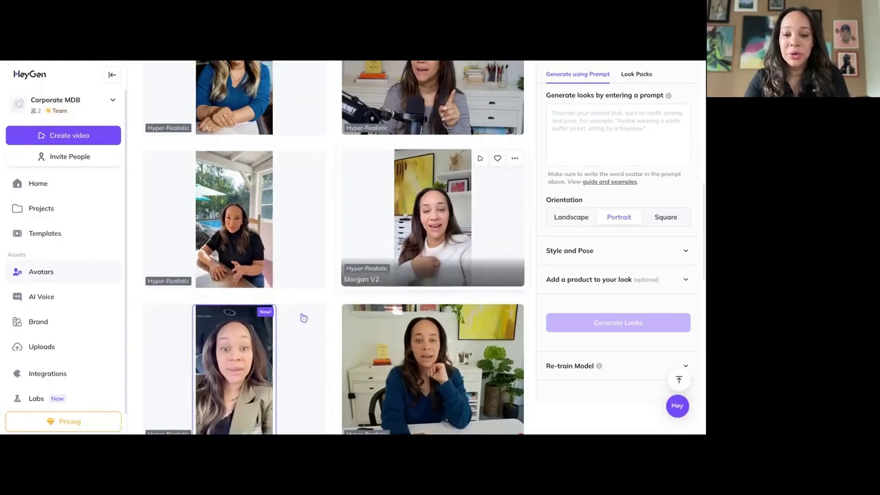
scroll(303, 317, "up", 10)
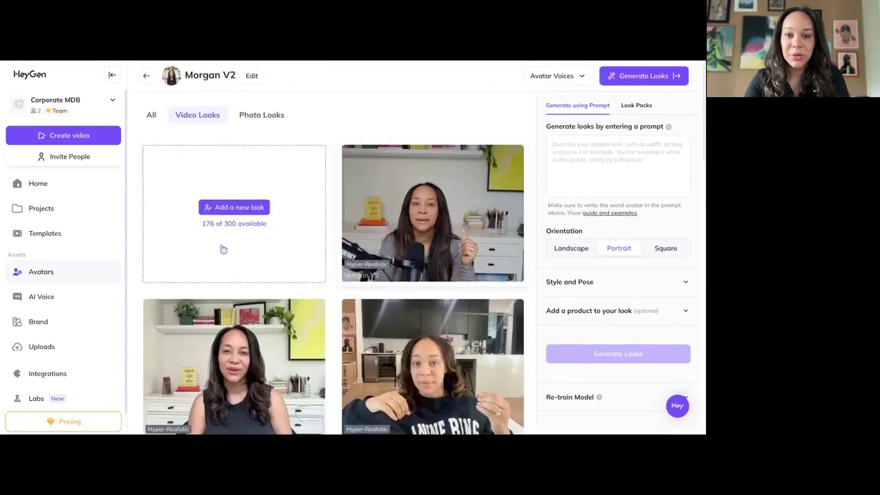
mouse_move(431, 203)
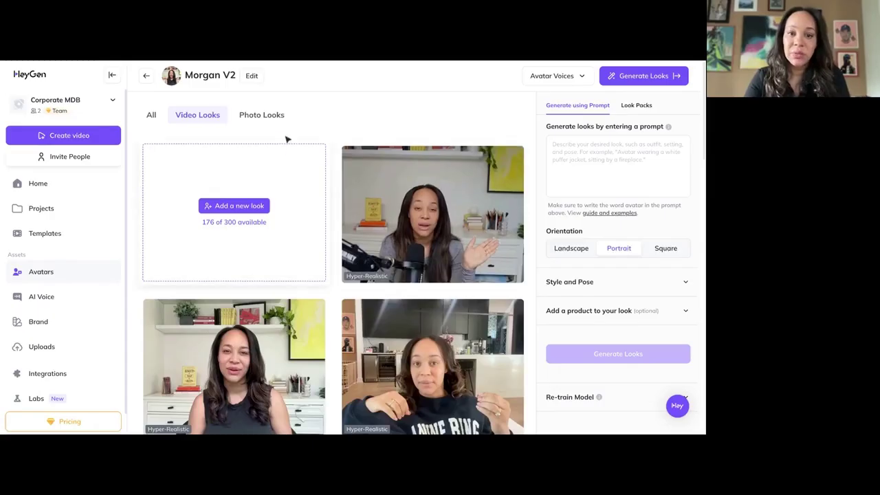
- Switch to Photo Looks and play the Confident Studio Maven 2 preview
left_click(278, 116)
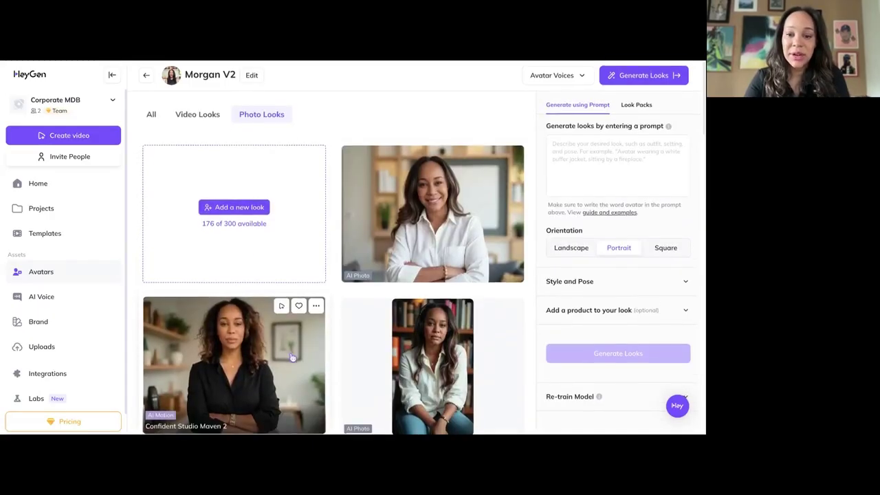
scroll(296, 352, "down", 3)
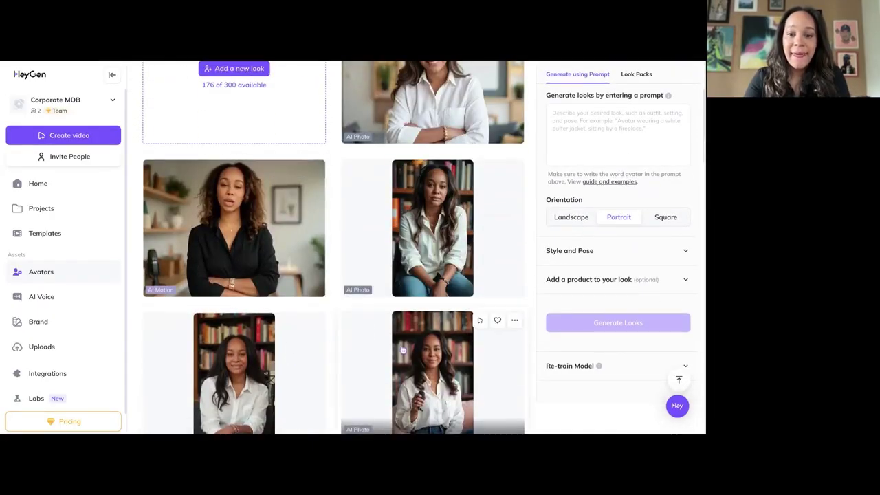
scroll(275, 323, "down", 2)
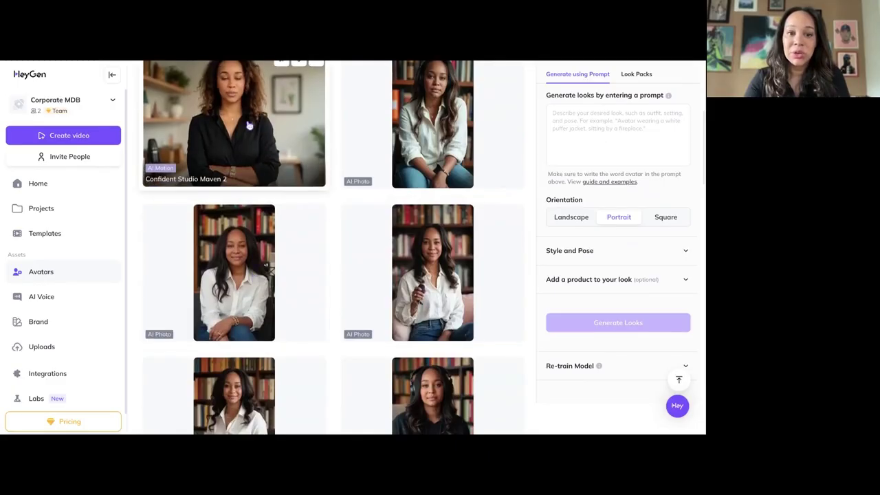
scroll(242, 131, "up", 1)
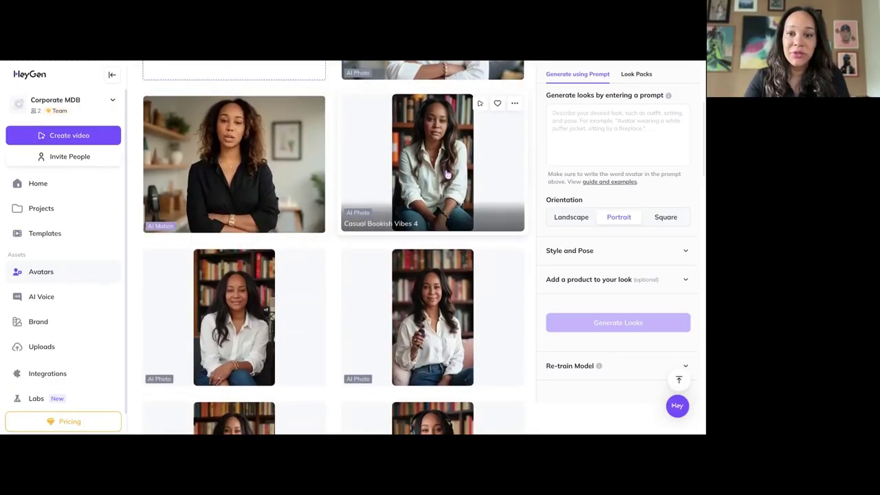
scroll(266, 309, "down", 3)
scroll(266, 309, "down", 3)
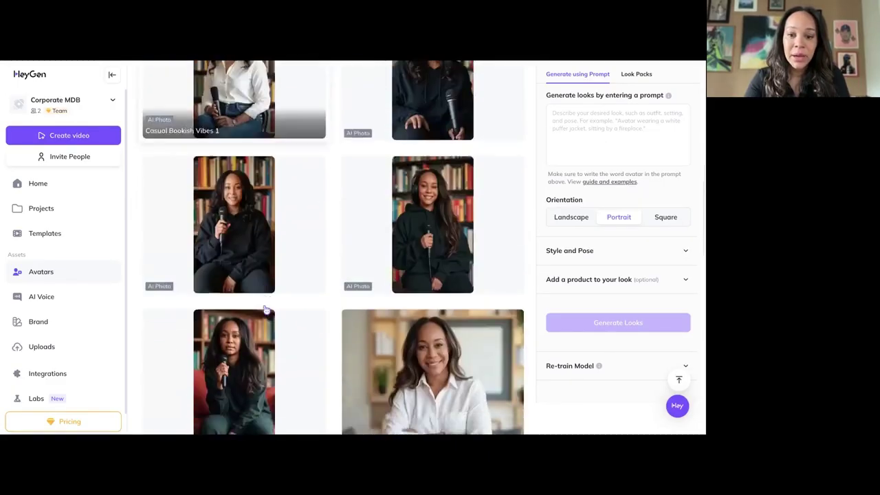
left_click(359, 184)
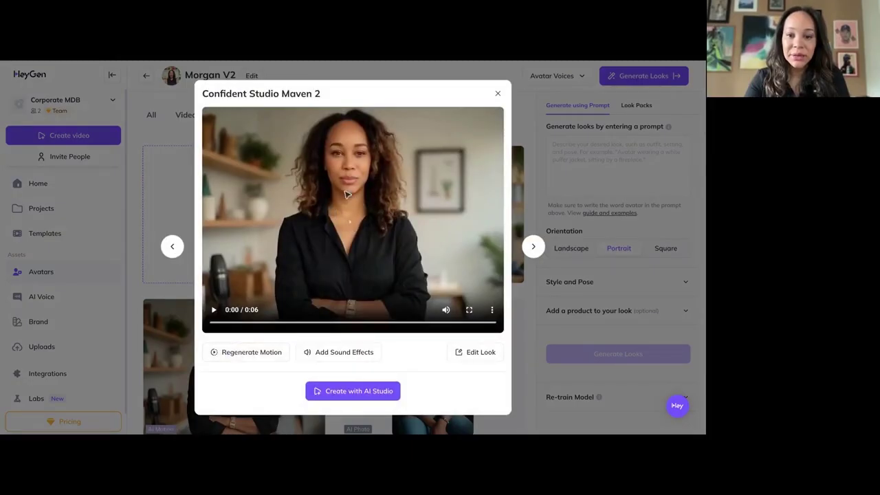
left_click(212, 311)
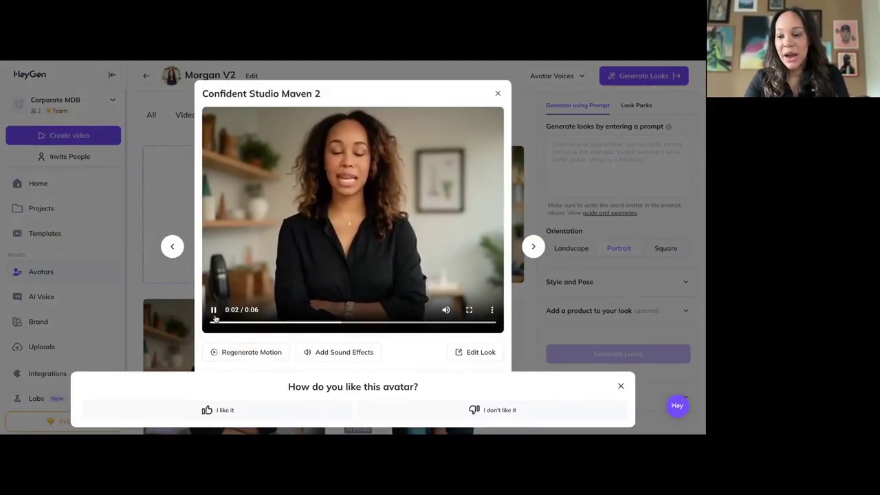
left_click(497, 93)
- Scroll through the rest of Morgan V2's photo looks
scroll(364, 252, "down", 5)
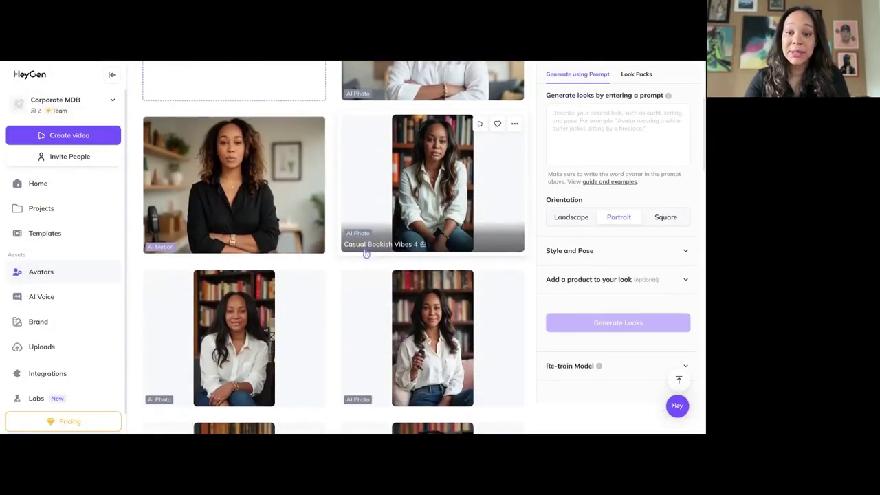
scroll(366, 254, "down", 10)
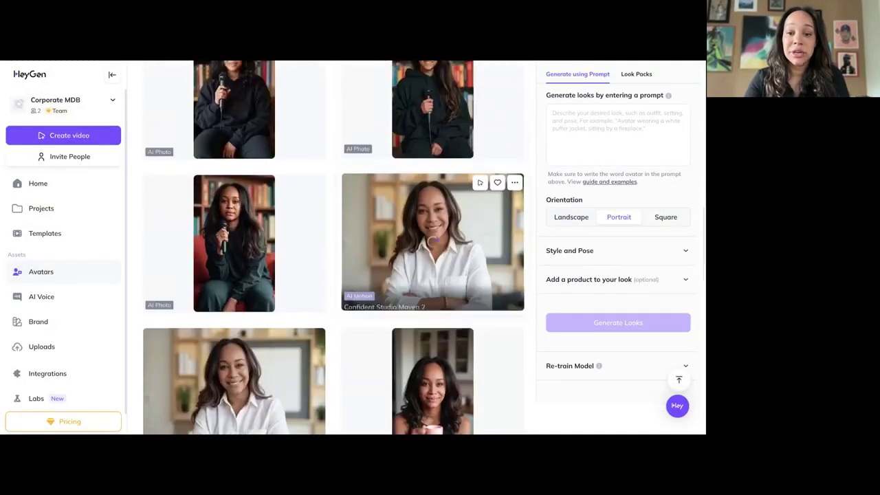
scroll(385, 302, "down", 8)
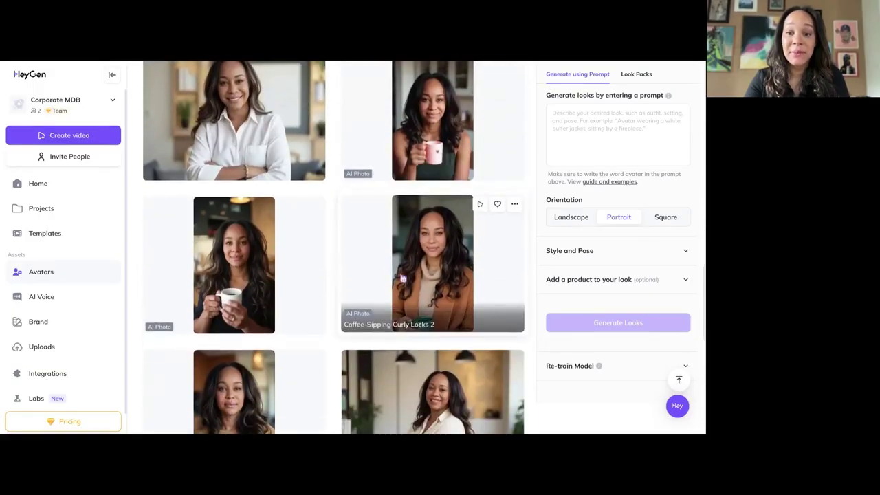
scroll(323, 307, "down", 3)
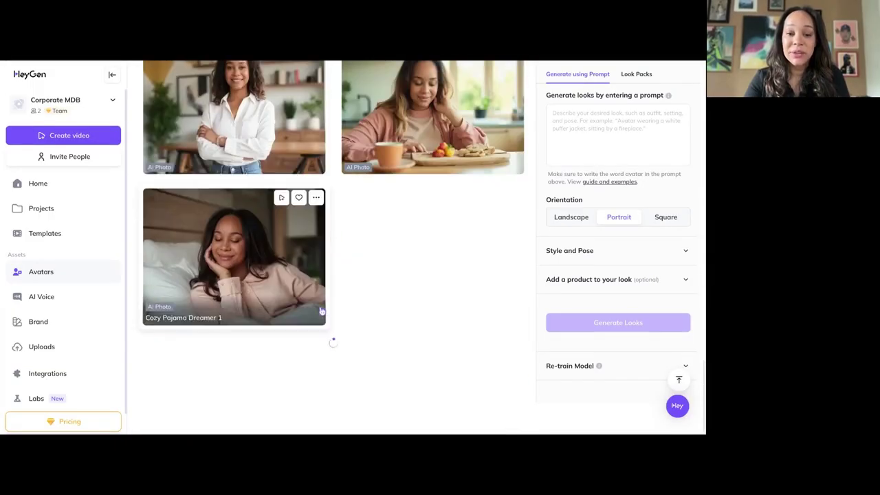
scroll(380, 252, "down", 10)
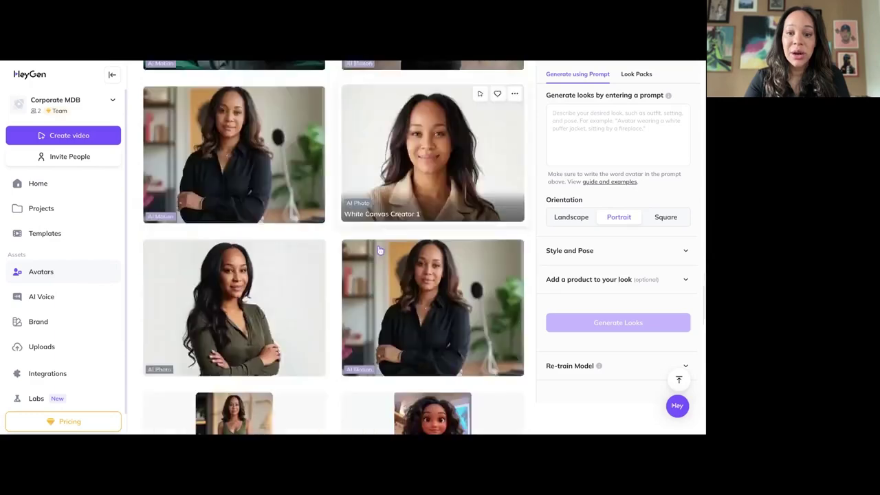
scroll(340, 295, "down", 8)
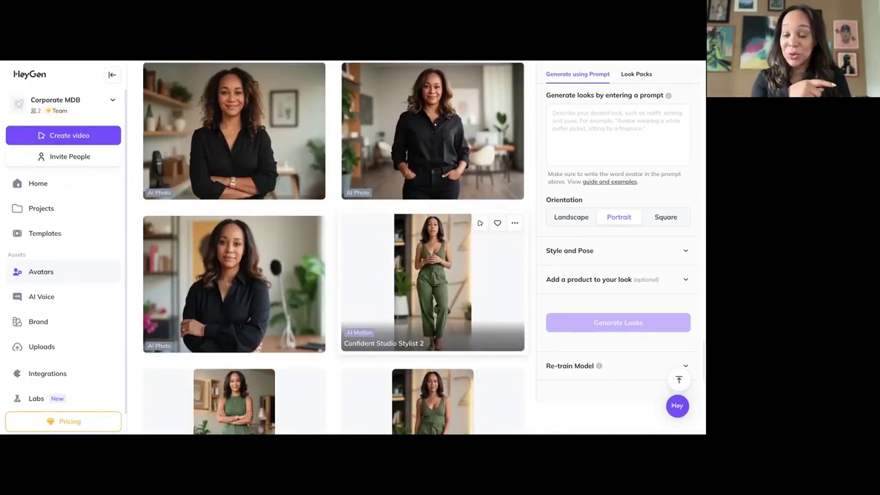
scroll(412, 275, "down", 5)
scroll(333, 247, "up", 15)
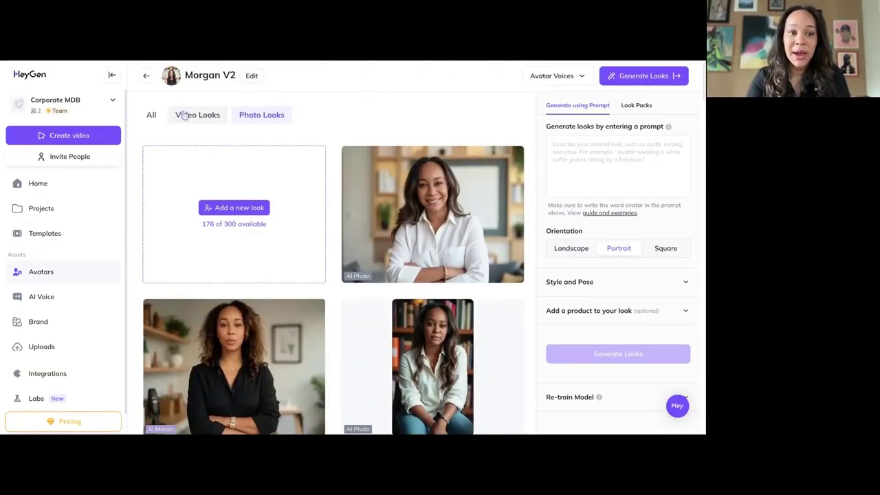
- Start a new portrait-format video titled 'hi youtube!'
left_click(45, 192)
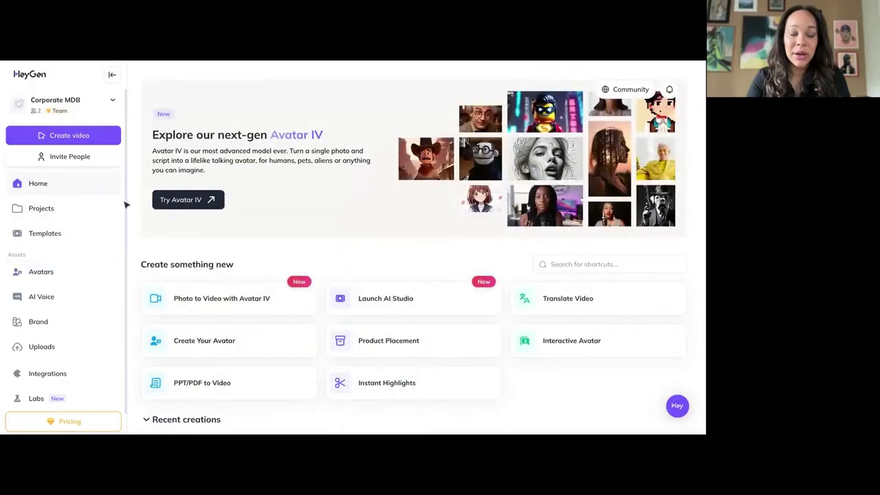
left_click(89, 137)
left_click(350, 303)
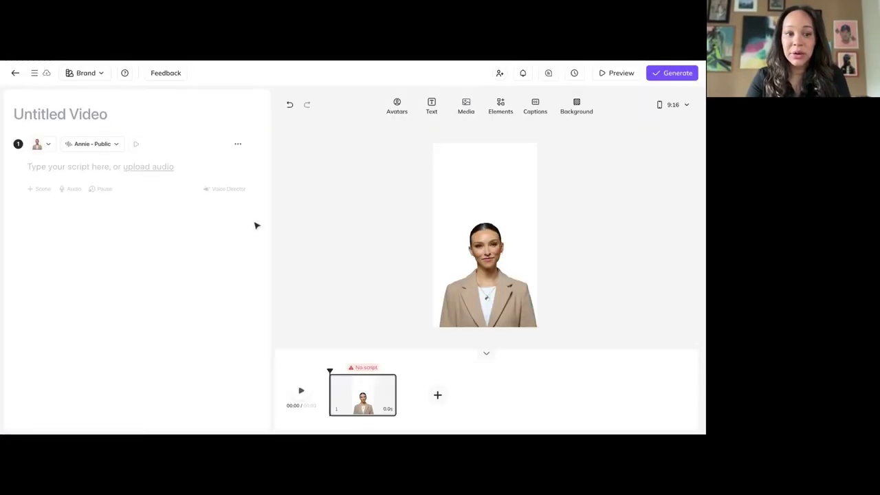
left_click(45, 144)
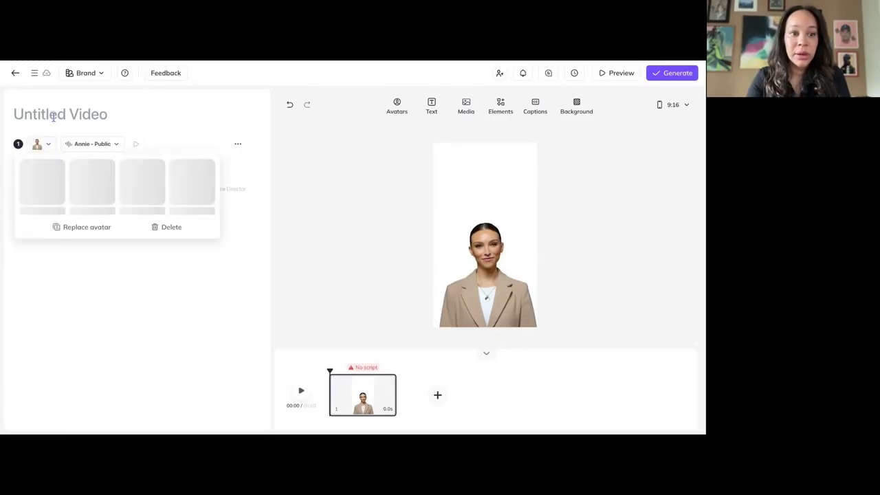
left_click(53, 116)
type("hi youtube")
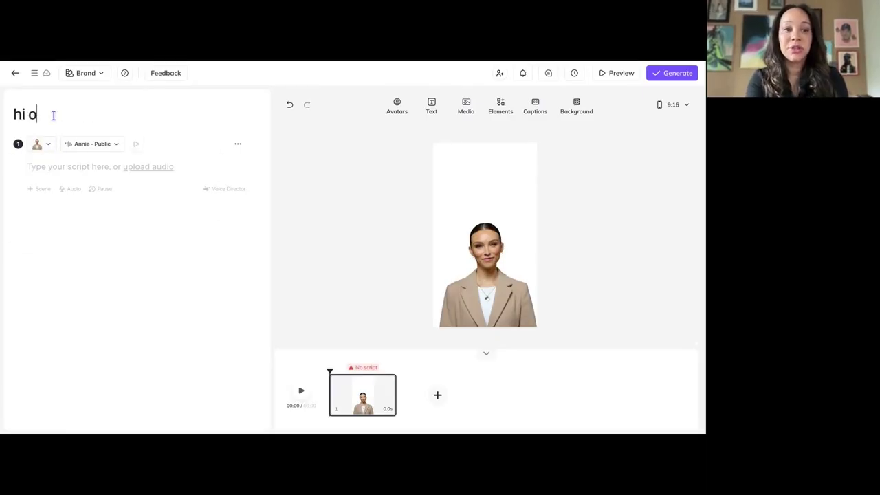
type("!")
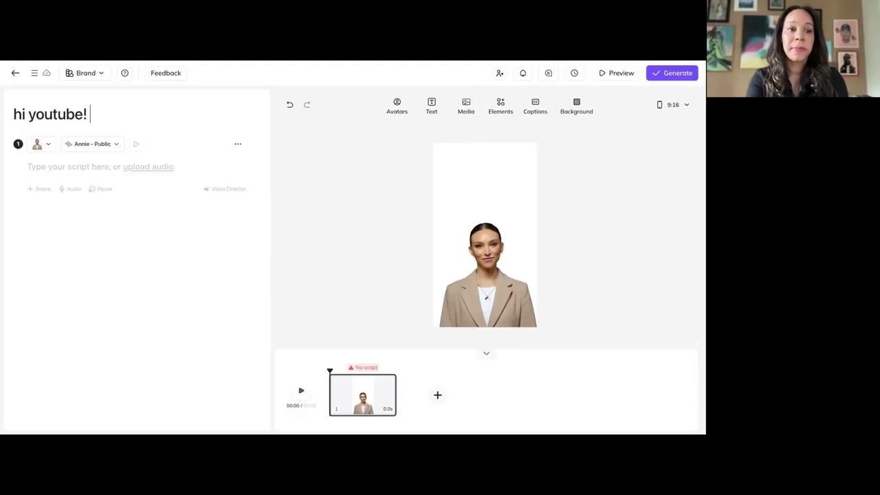
- Replace the scene's Annie avatar with Morgan V2's blue-top look
left_click(46, 150)
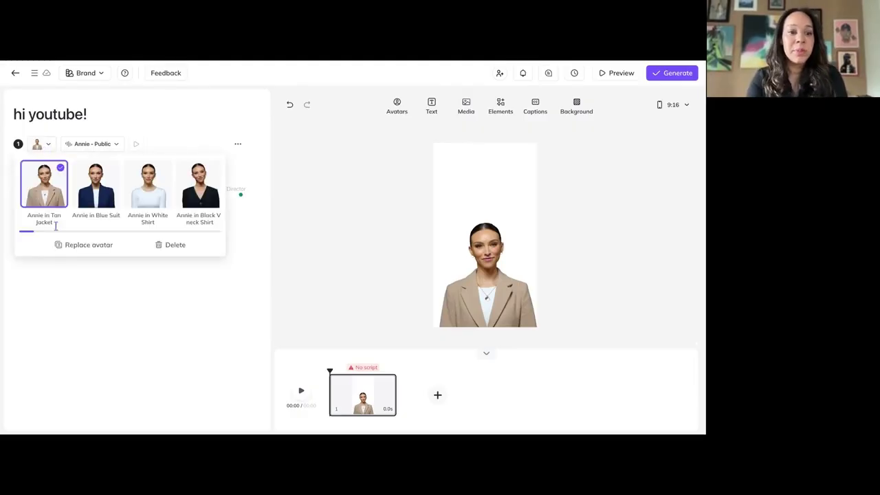
left_click(72, 249)
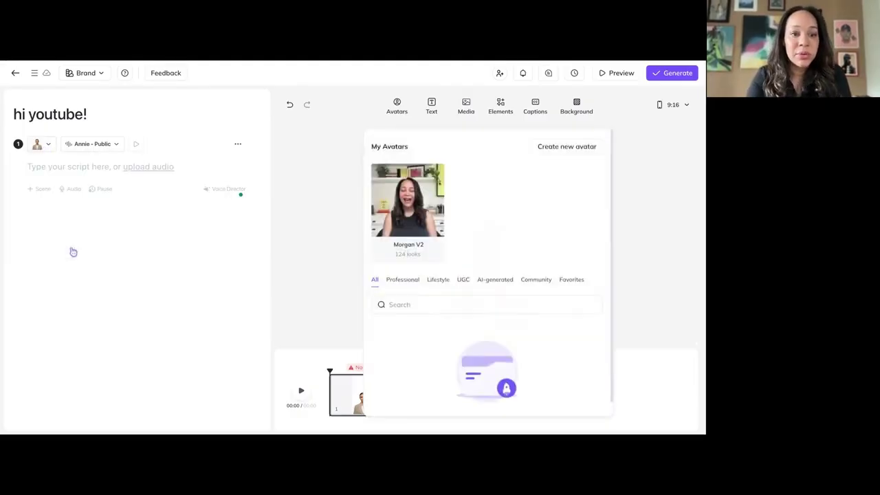
left_click(406, 256)
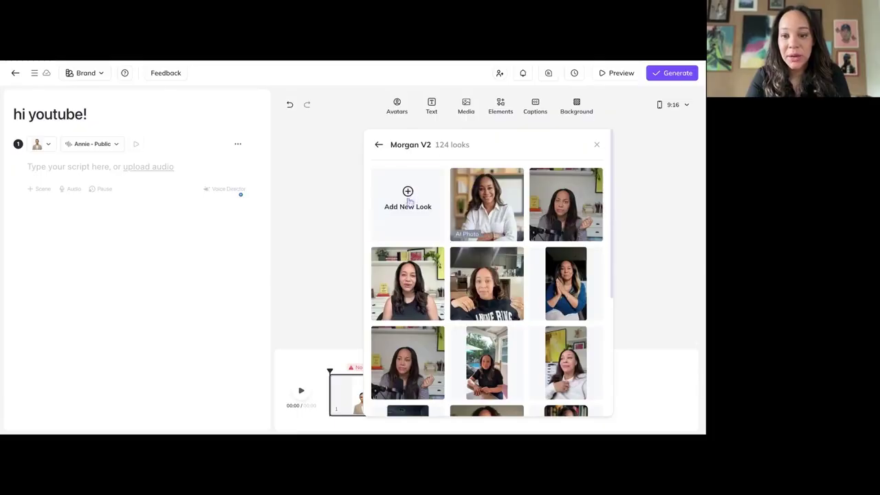
scroll(412, 206, "down", 3)
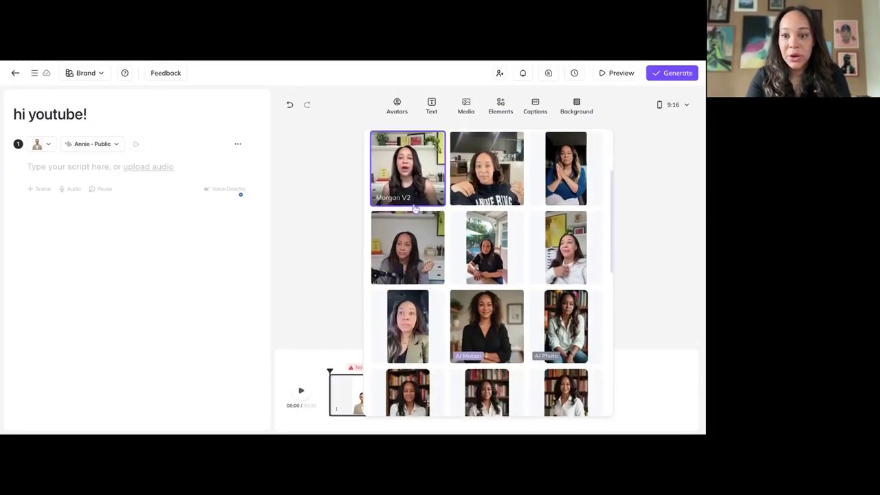
left_click(572, 165)
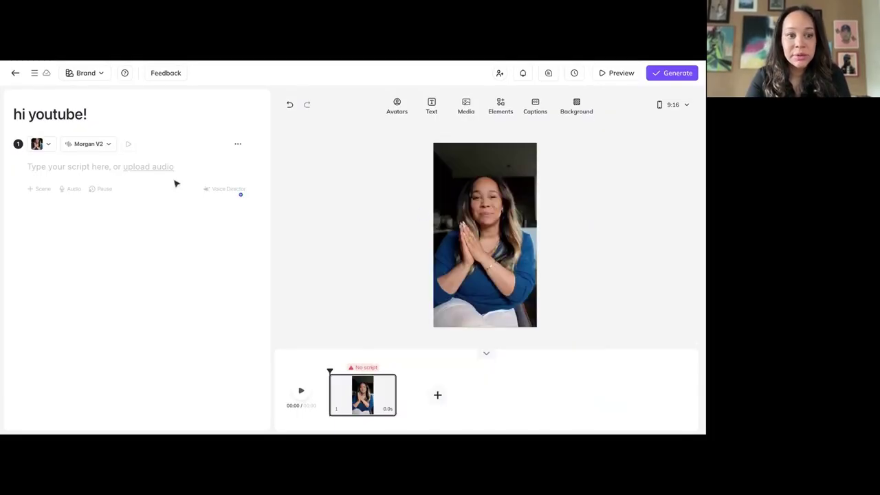
- Write the script 'Hey everyone, i hope you're enjoying my new content…' asking viewers to subscribe
left_click(93, 168)
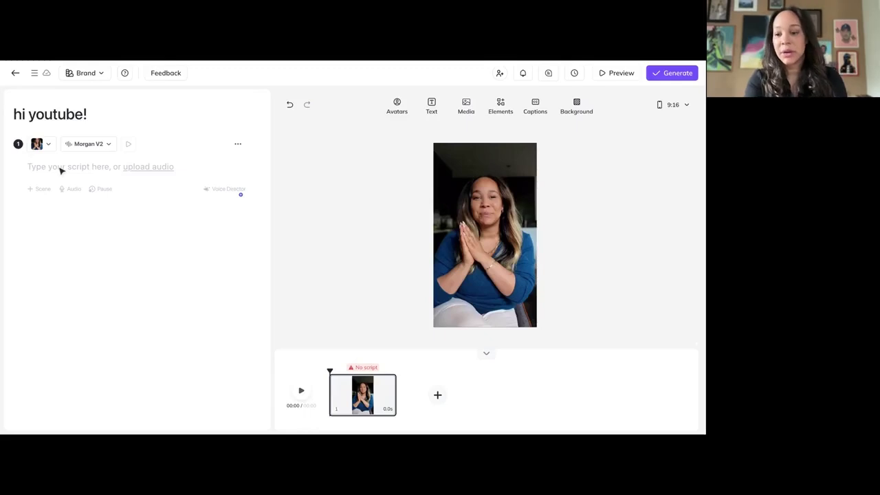
type("Hey eve")
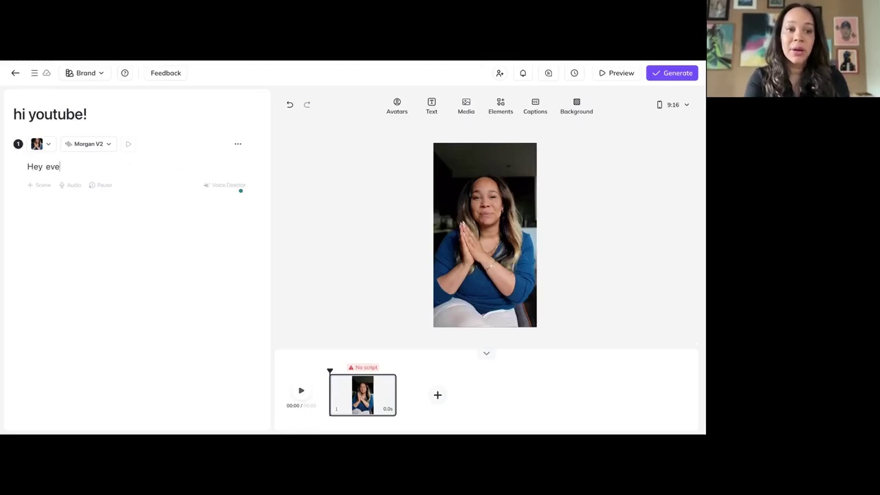
type("ryone, i hope you're")
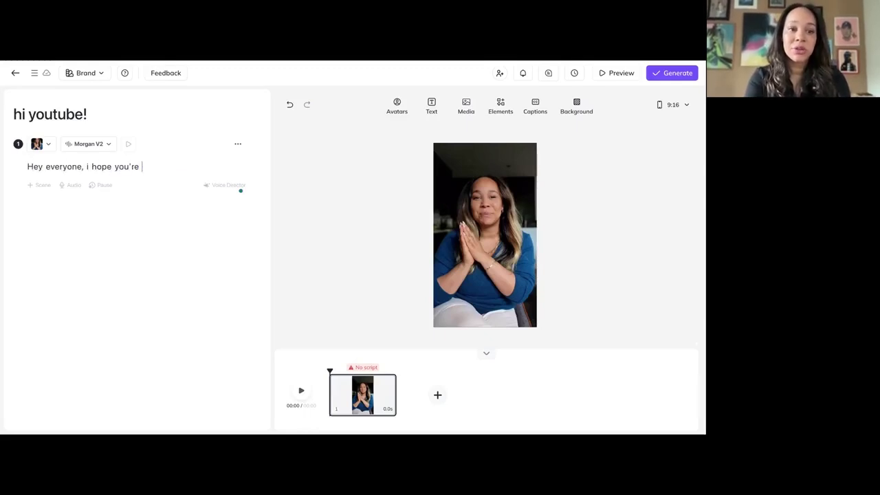
type(" enjoying my new c")
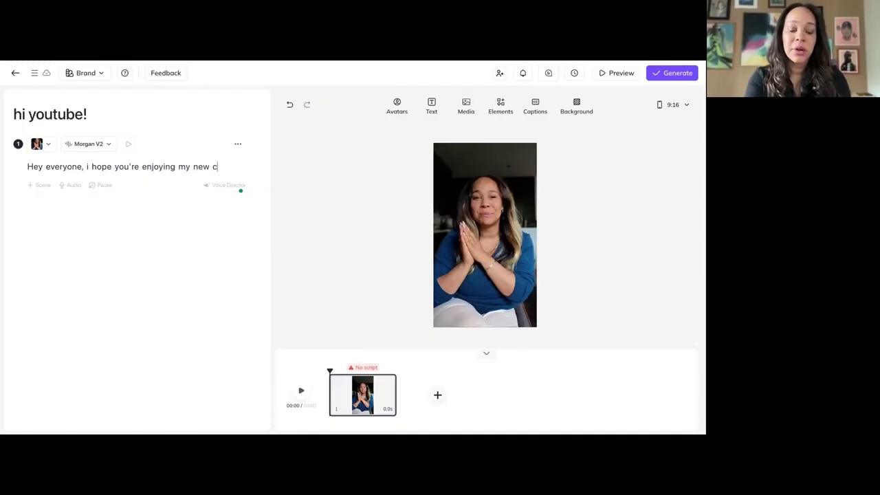
type("ontent and i hope that ")
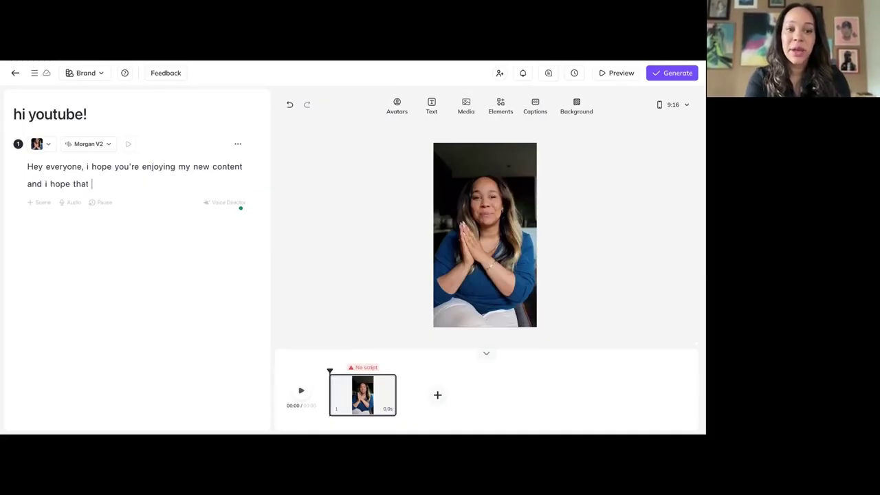
type("you subscribe to my y")
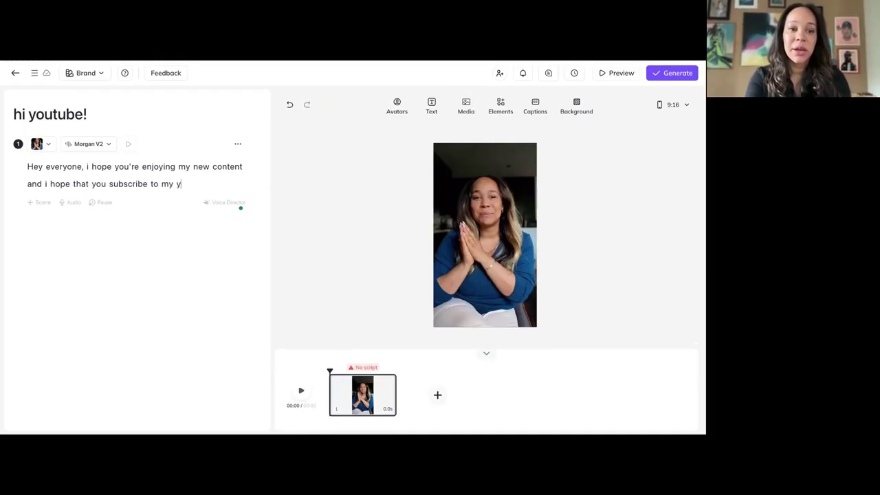
type("outube channel and ")
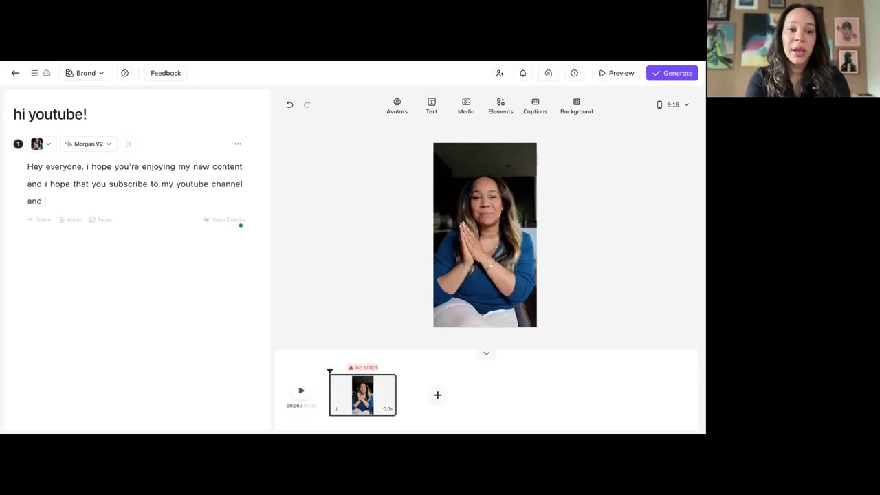
type("free newsletter.")
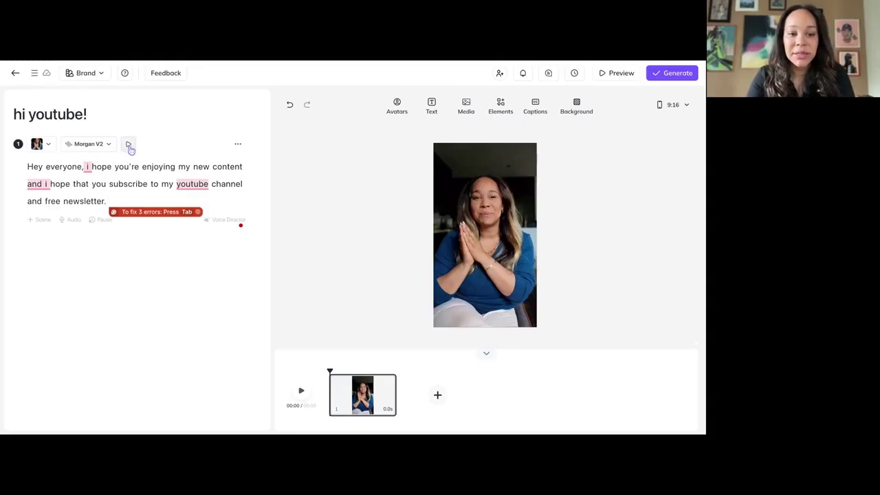
- Play the 5.7-second script in Morgan V2's voice and check the scene and voice menus
left_click(128, 144)
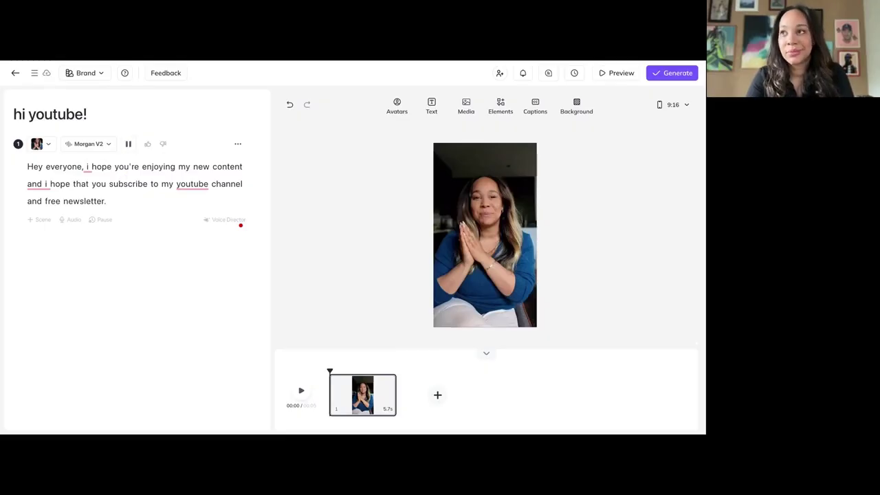
left_click(239, 145)
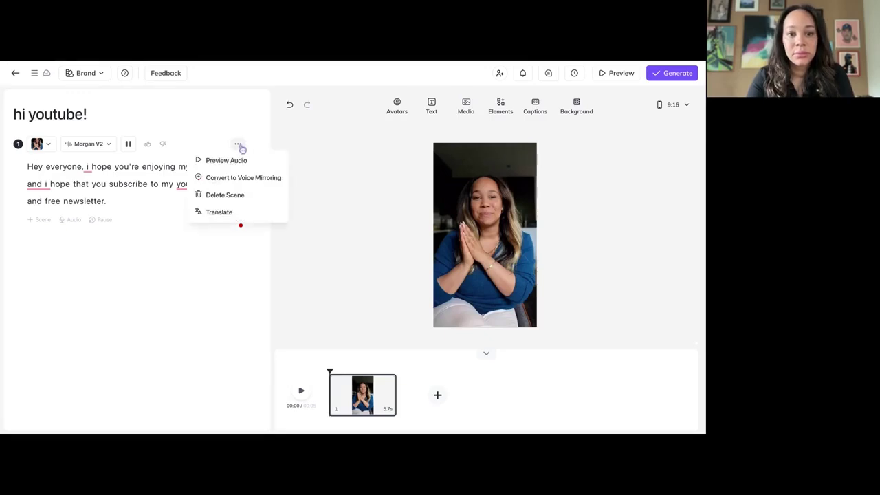
left_click(141, 201)
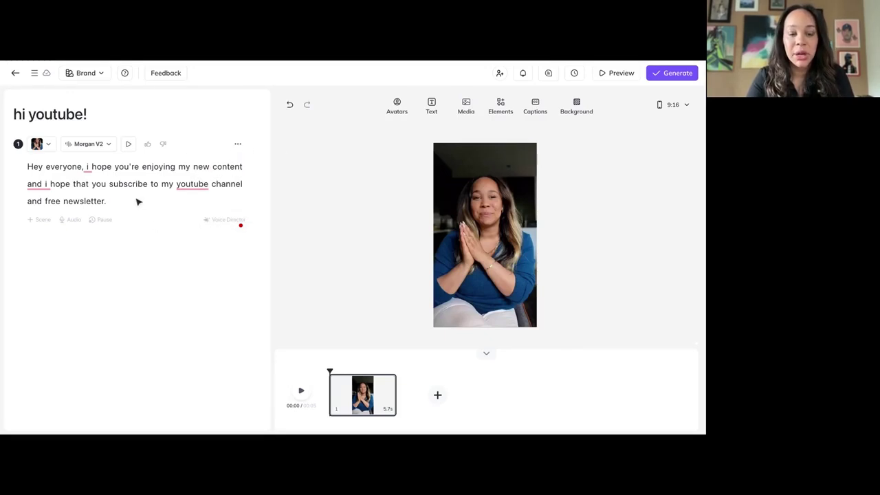
left_click(107, 145)
left_click(94, 180)
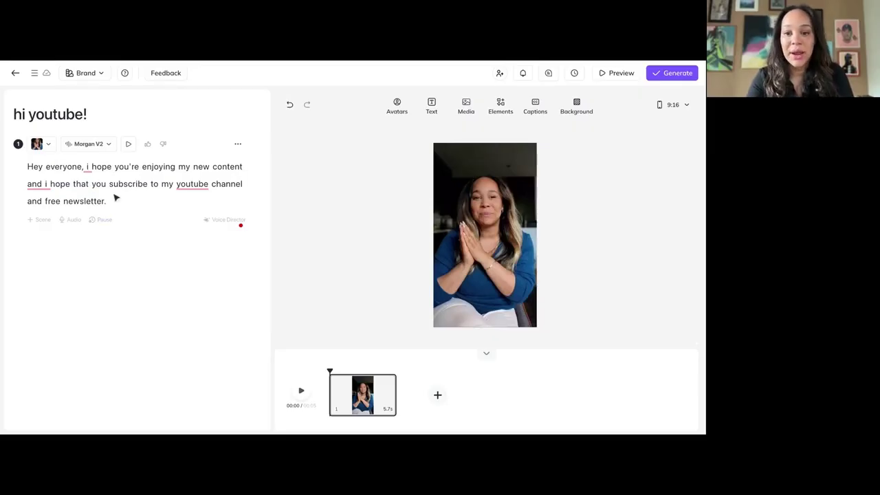
- Record a microphone clip, enable Voice Mirroring, and add it as a second scene
left_click(69, 221)
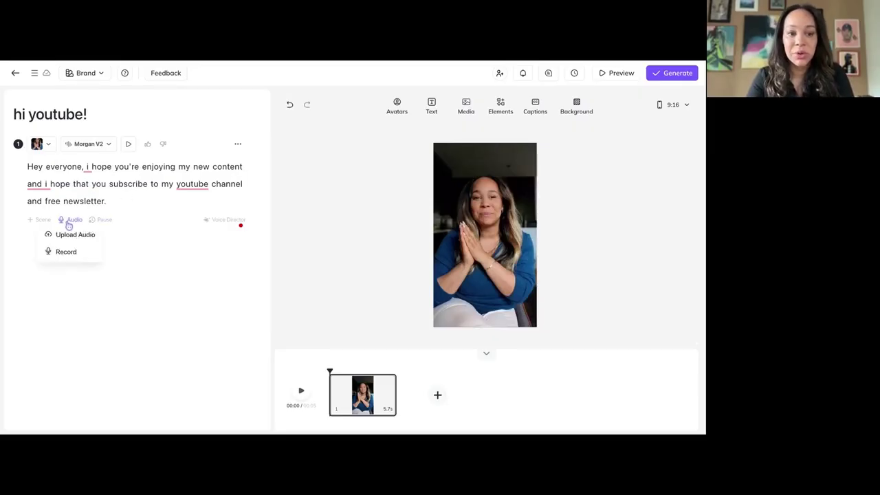
left_click(66, 252)
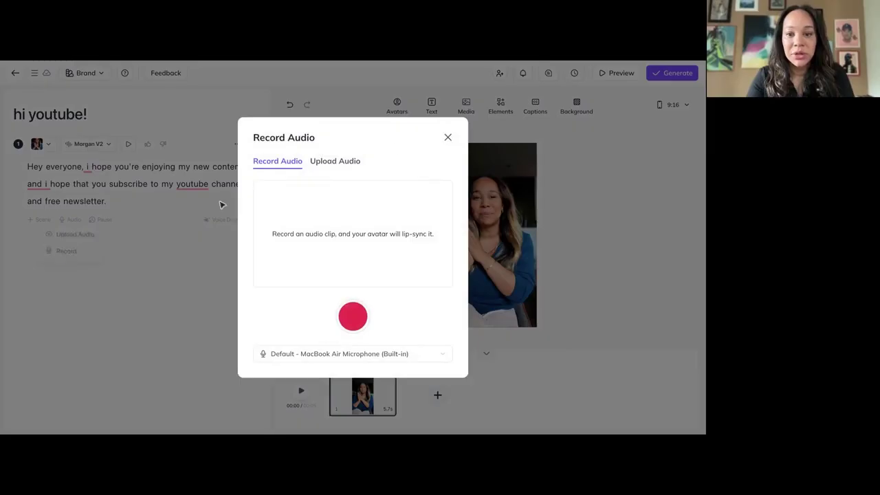
triple_click(371, 138)
left_click(353, 317)
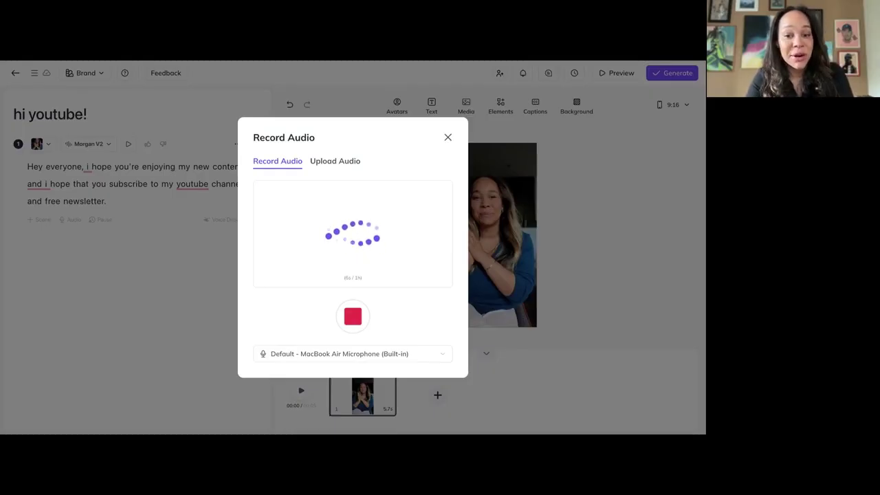
left_click(353, 316)
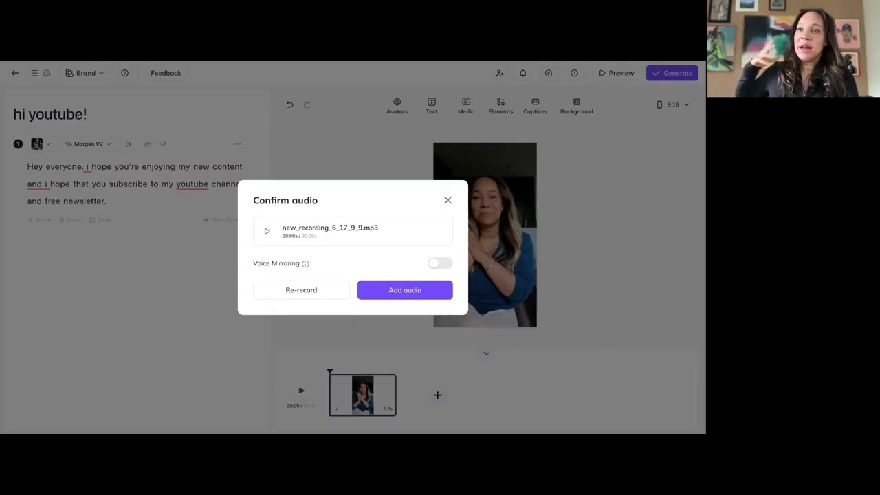
left_click(440, 263)
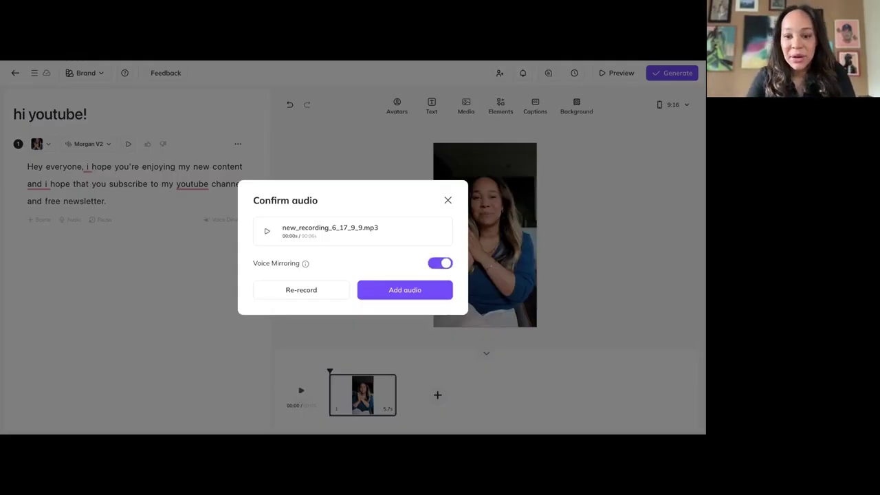
left_click(423, 298)
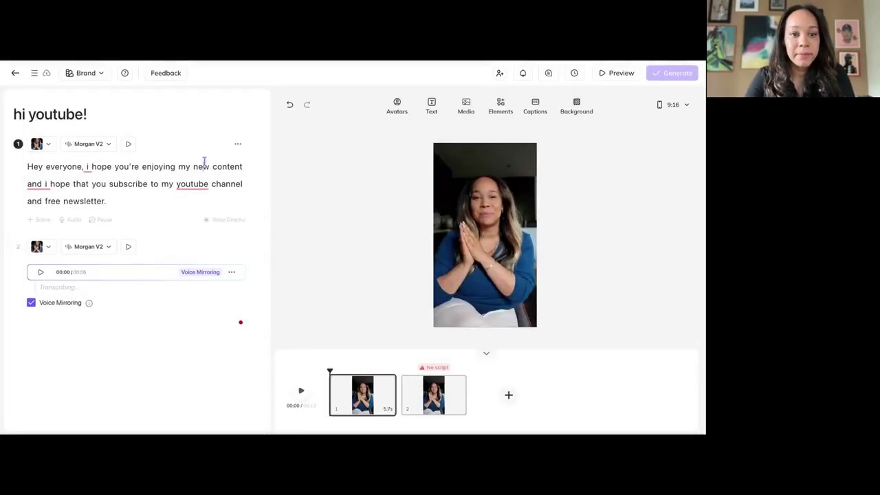
- Delete the typed-script scene 1 and play back the 6.4-second recorded scene
left_click(237, 144)
left_click(240, 195)
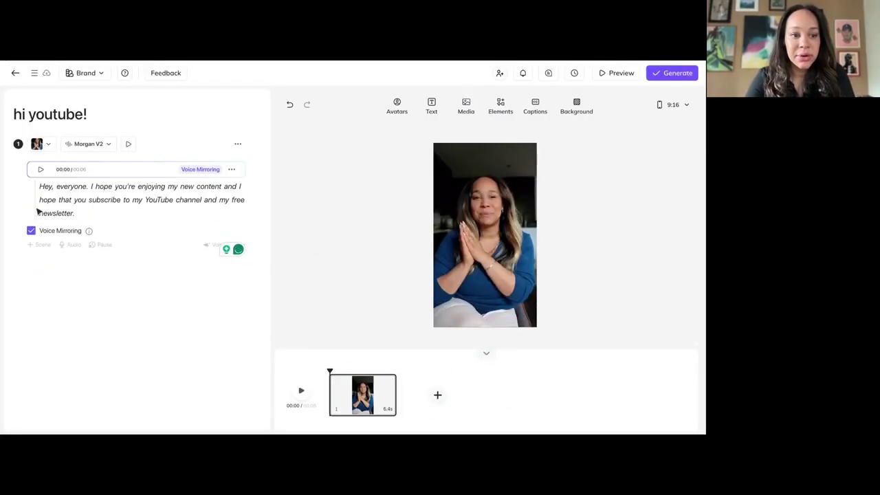
left_click(134, 143)
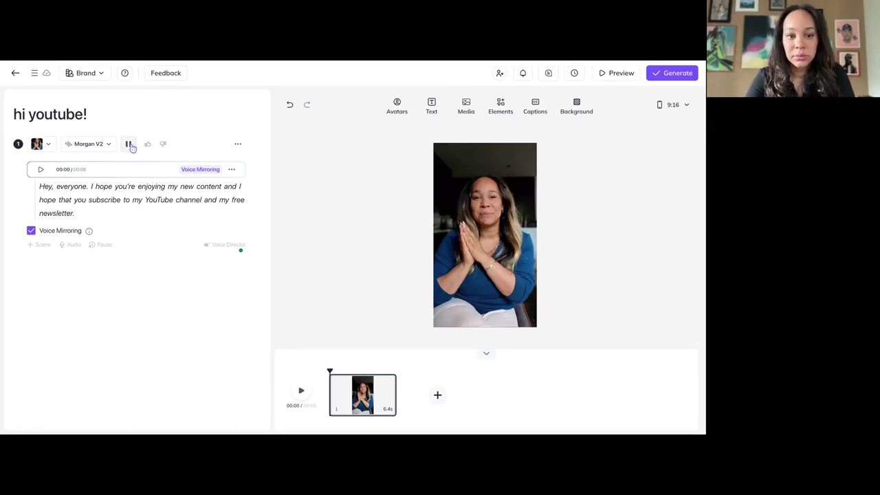
left_click(127, 143)
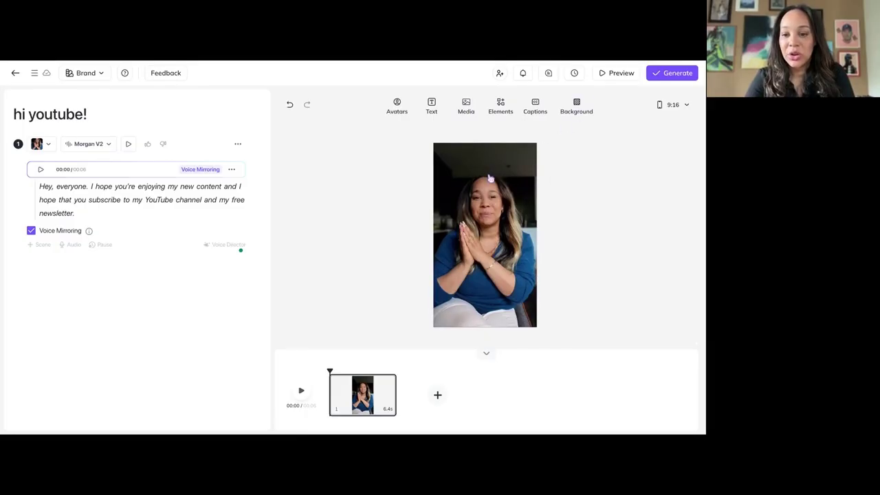
- Preview a draft, then remove the avatar's background with BG Remover
left_click(580, 112)
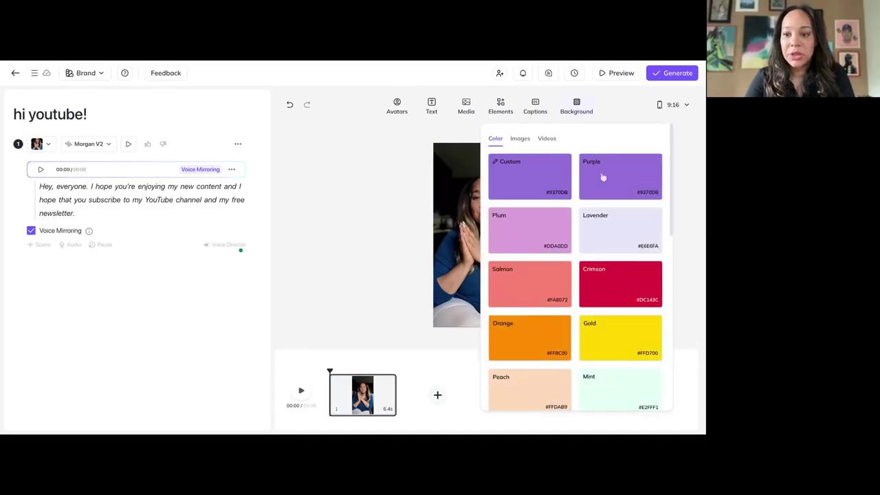
left_click(621, 75)
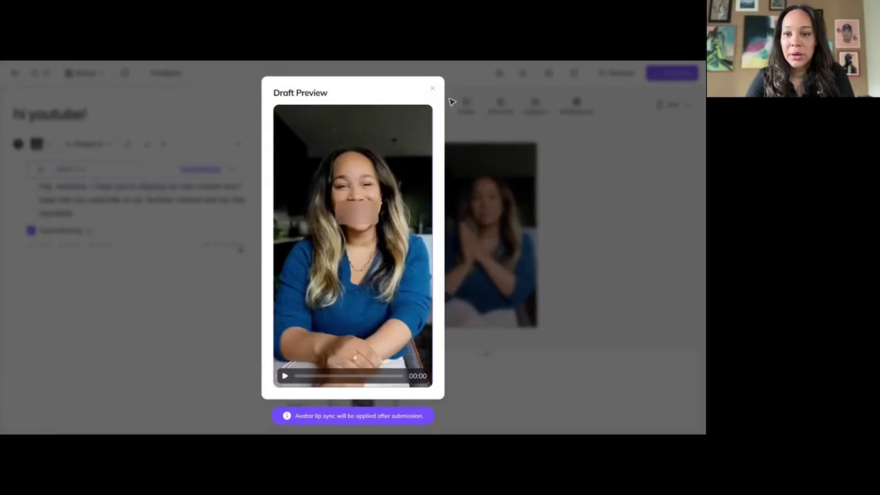
left_click(432, 88)
left_click(458, 177)
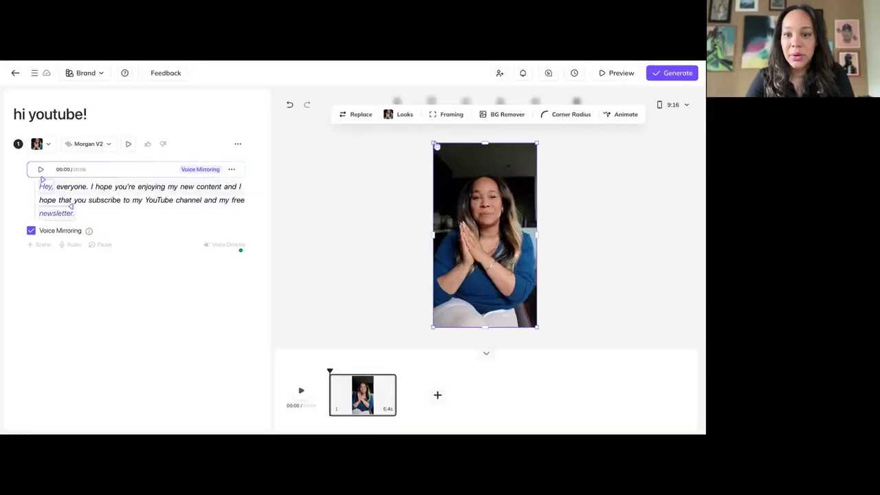
left_click(506, 114)
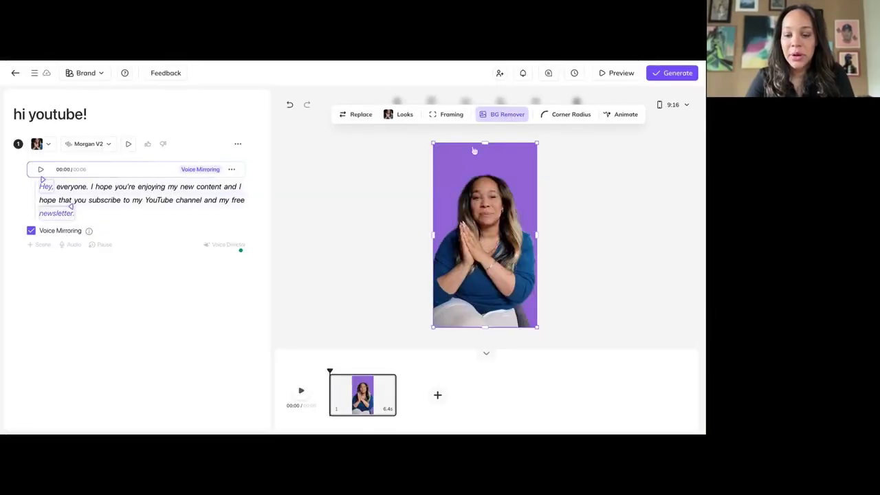
- Set a stock room image as the video background and reselect the avatar
left_click(629, 136)
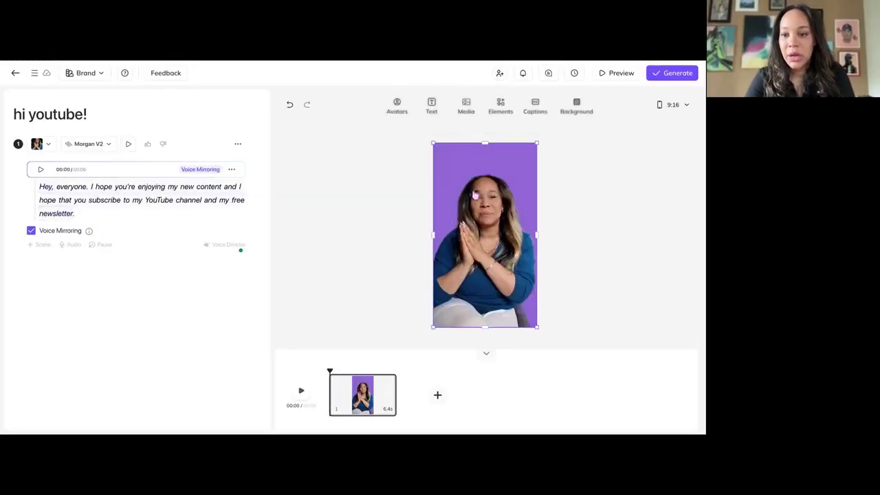
left_click(578, 109)
left_click(523, 139)
left_click(529, 196)
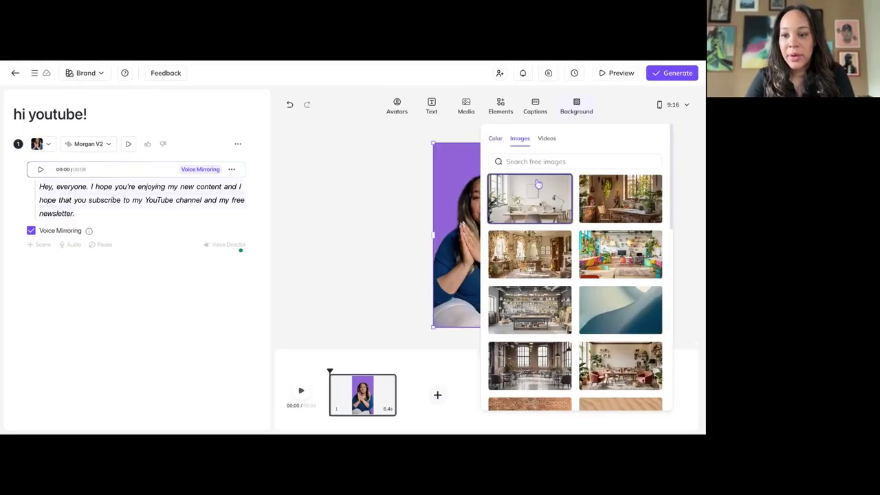
left_click(426, 188)
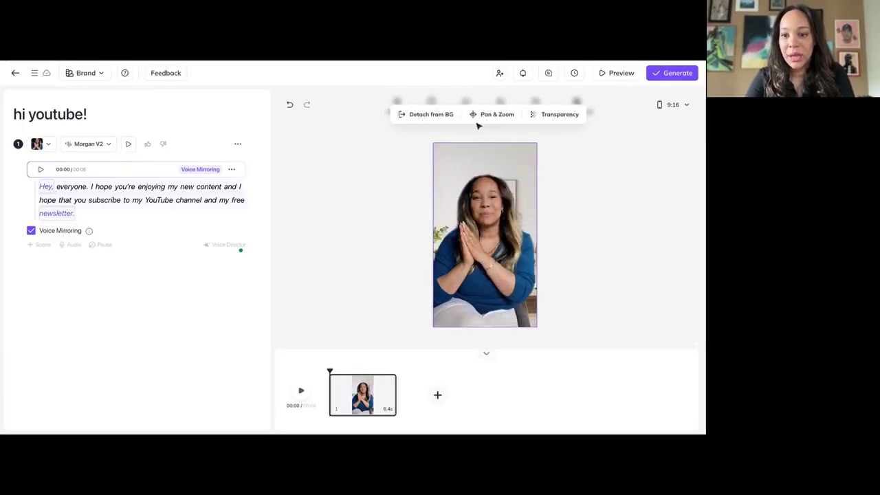
left_click(502, 127)
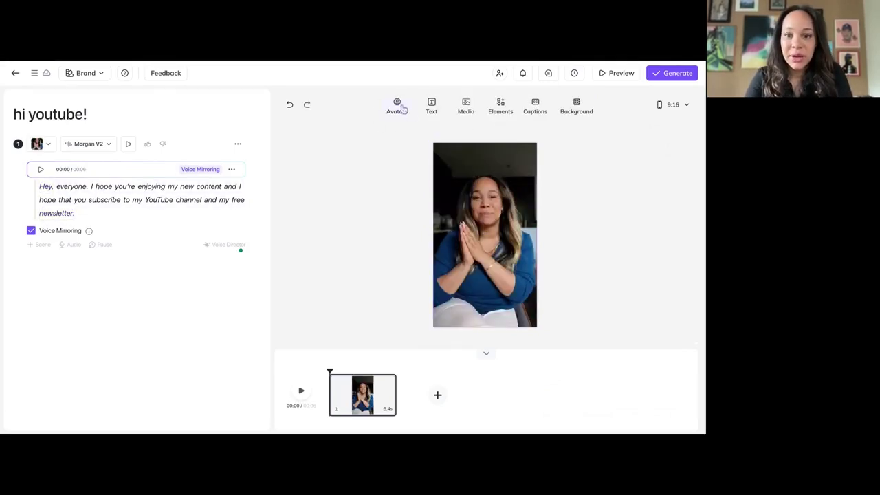
- Generate the 'hi youtube!' avatar video at 4k output resolution
left_click(403, 108)
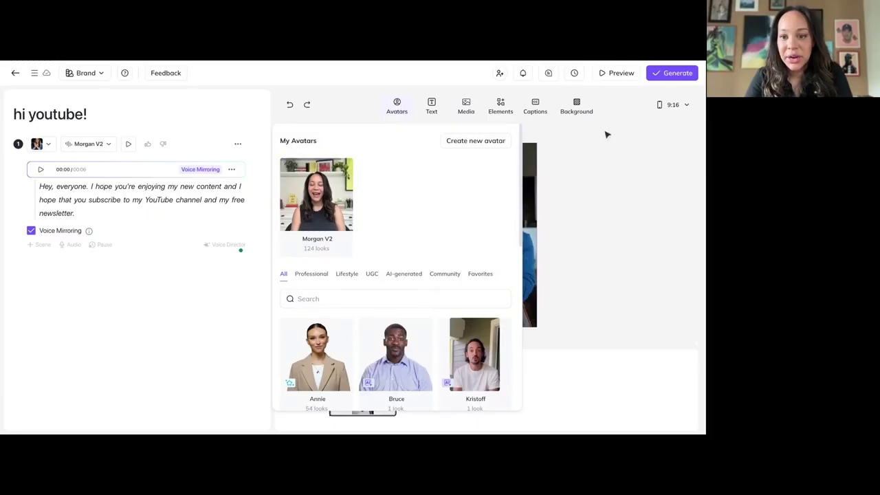
left_click(607, 134)
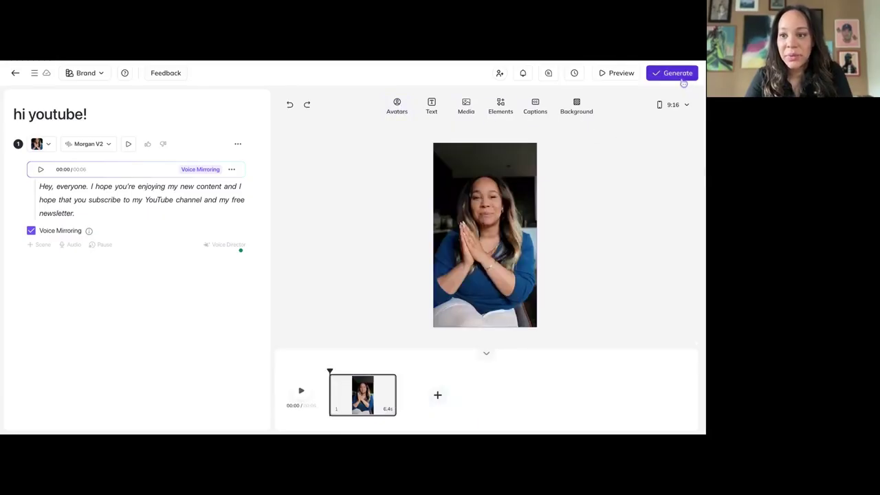
left_click(677, 73)
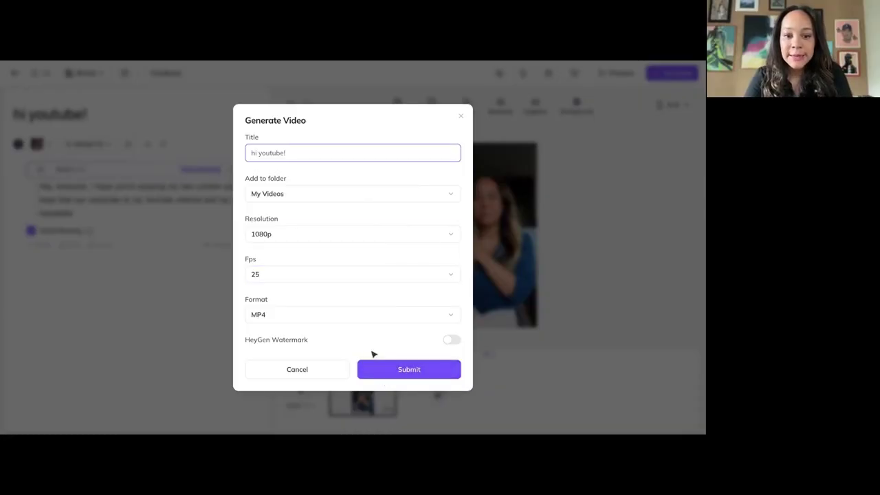
left_click(337, 233)
left_click(329, 290)
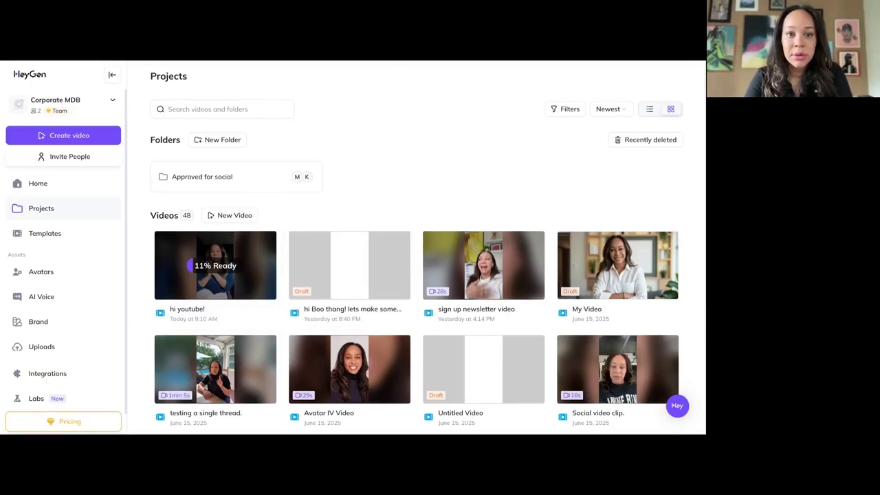
- Switch over to the ElevenLabs browser tab
left_click(399, 61)
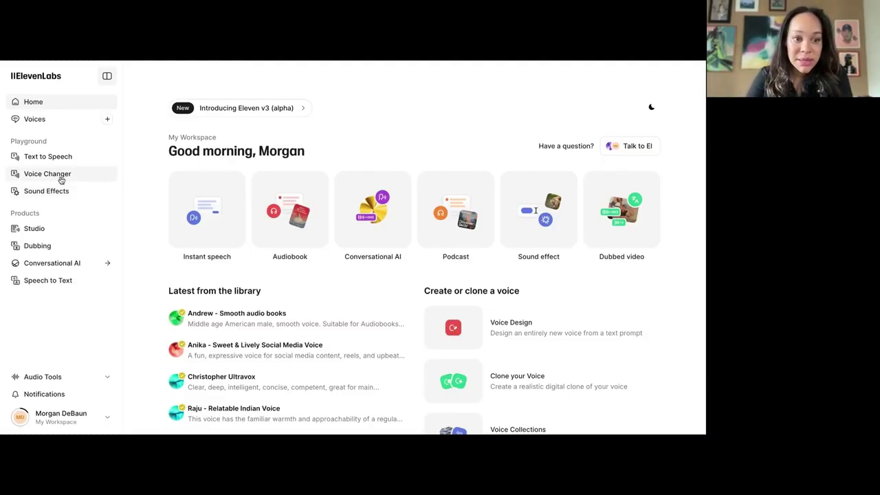
- Go from Text to Speech through Studio to the Voices library and choose Create or Clone a Voice
left_click(48, 157)
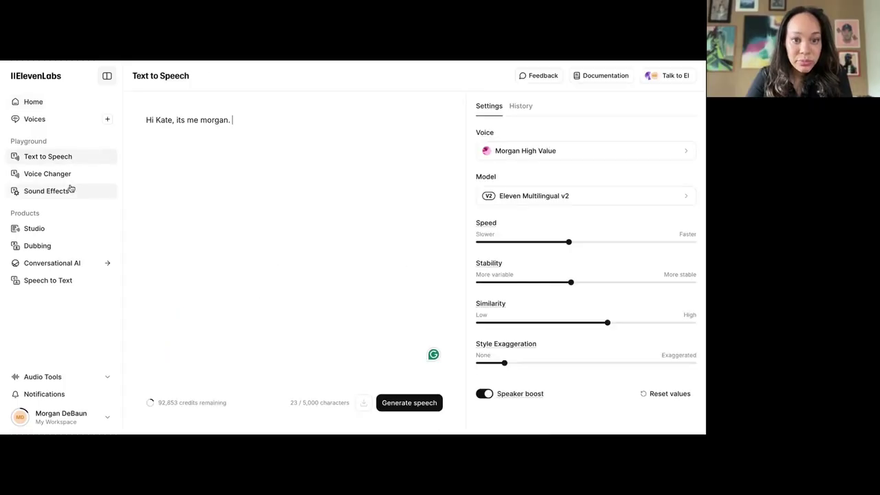
left_click(67, 235)
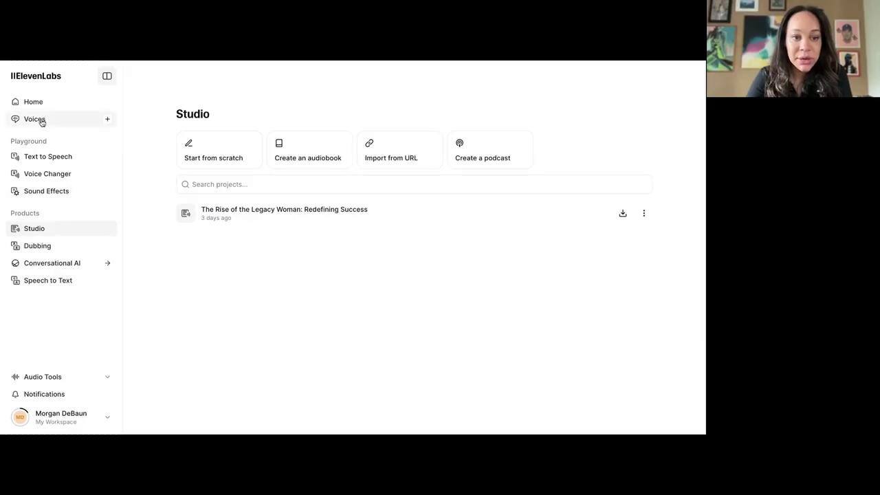
left_click(84, 121)
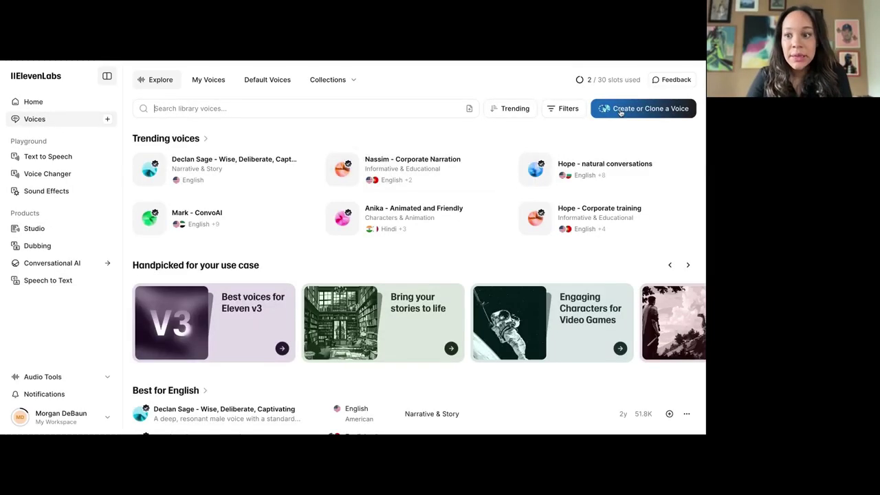
left_click(622, 110)
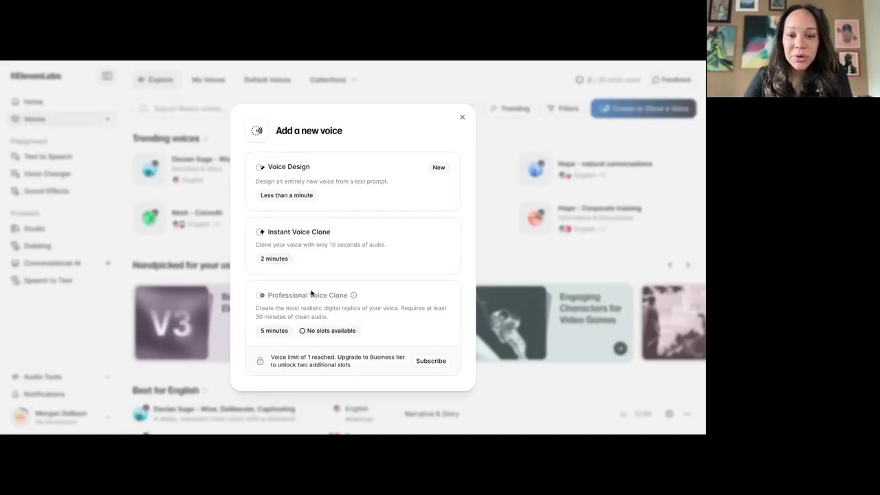
- Start an Instant Voice Clone, record a live 27-second microphone sample, and continue
left_click(332, 248)
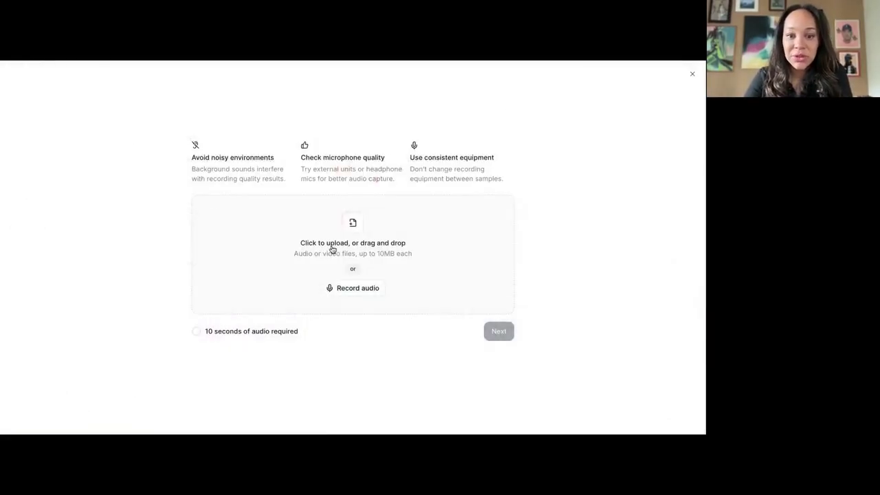
left_click(348, 288)
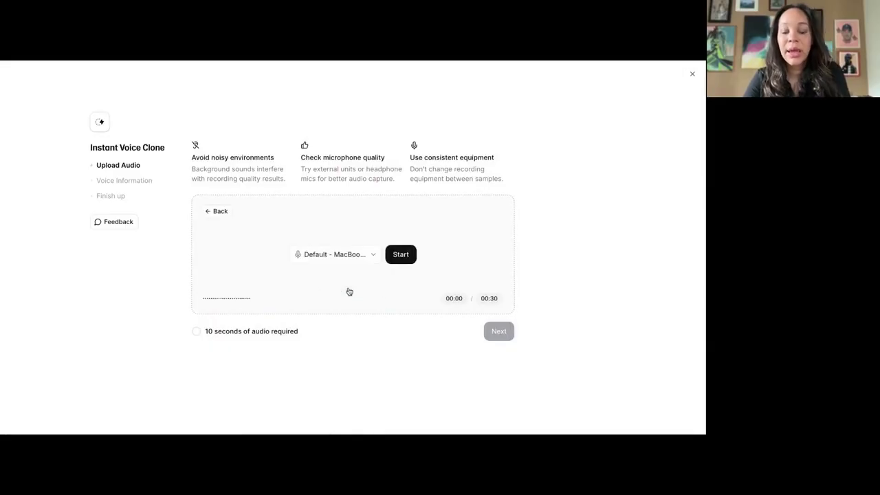
left_click(401, 254)
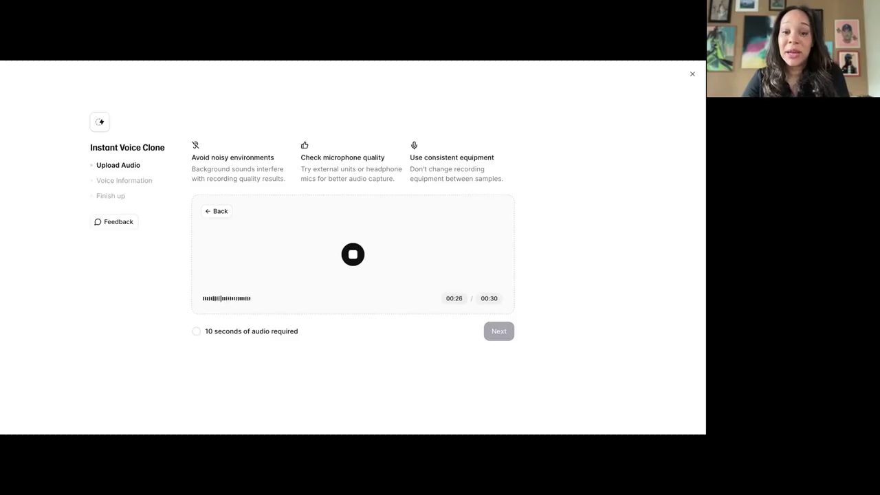
left_click(353, 254)
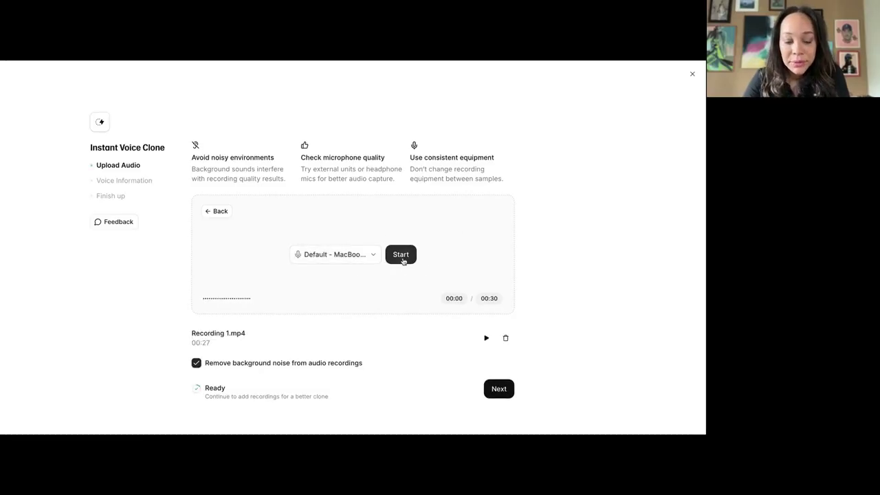
scroll(401, 309, "down", 2)
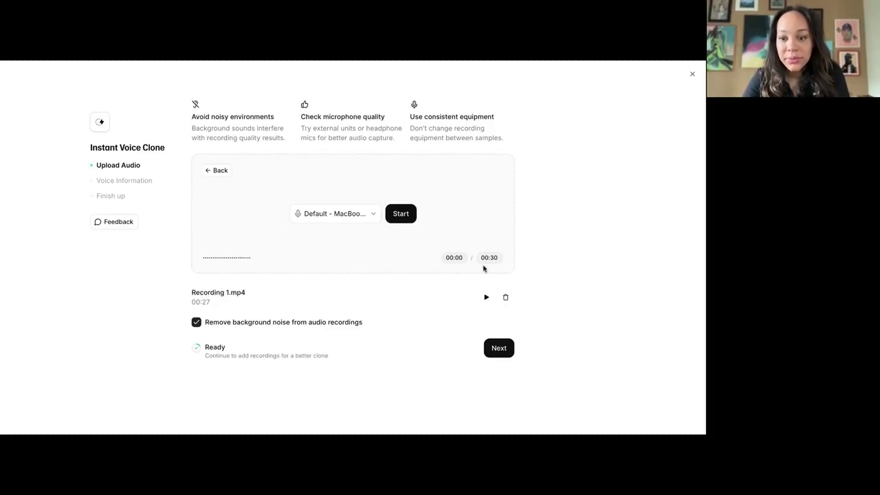
left_click(498, 348)
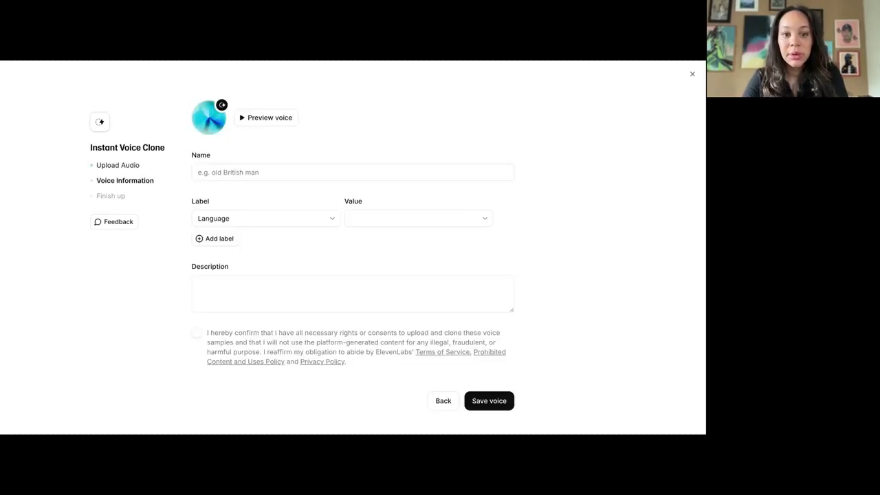
- Name the voice 'Morgan in the kitchen' and confirm the rights to clone it
left_click(305, 167)
type("Morgan ")
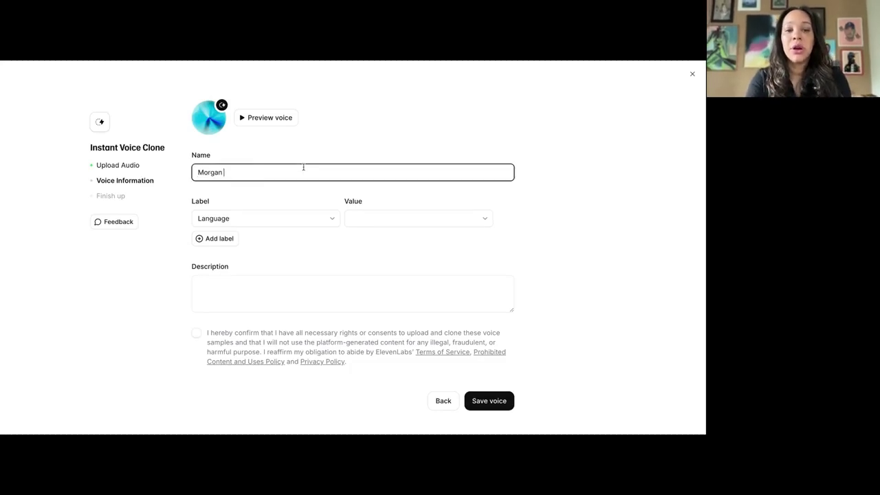
type("in the kitchen")
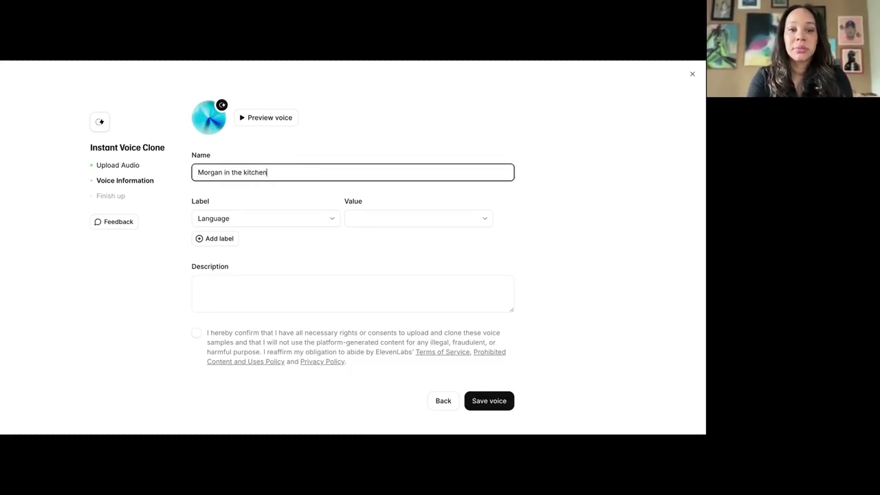
left_click(220, 345)
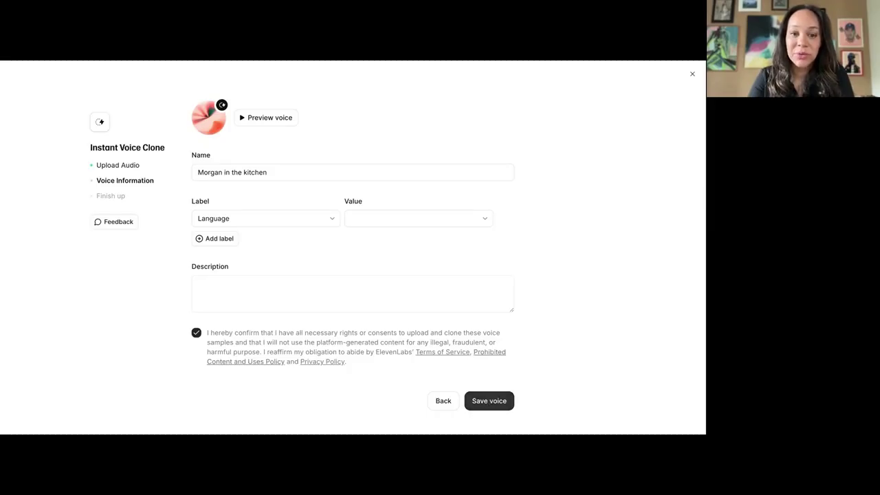
left_click(489, 400)
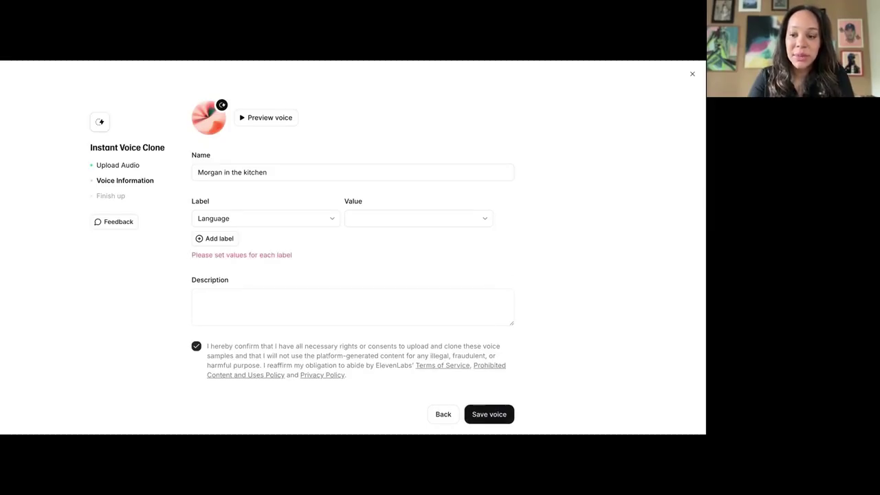
- Set the voice language to English and add a Gender label of Female
left_click(214, 241)
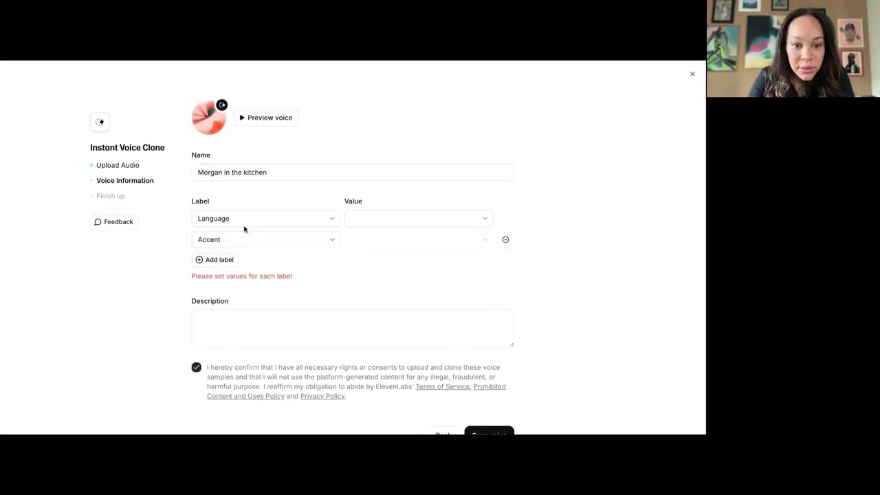
left_click(400, 217)
scroll(401, 255, "down", 3)
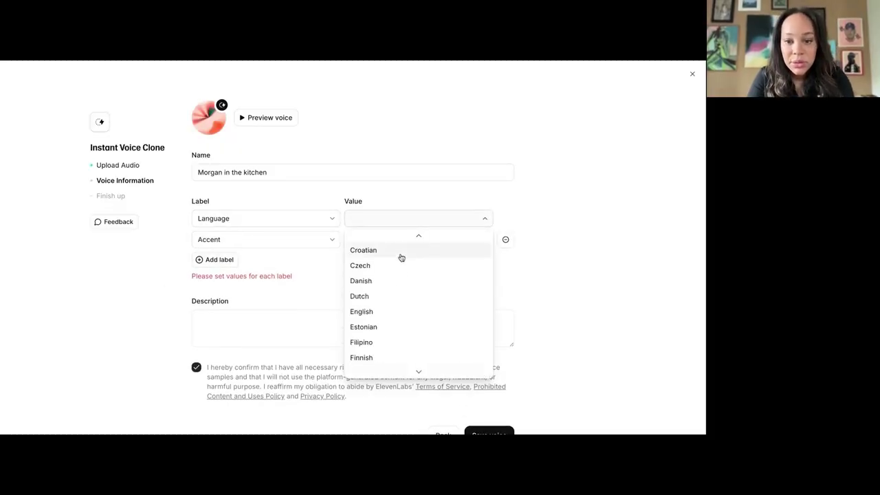
left_click(383, 311)
left_click(261, 240)
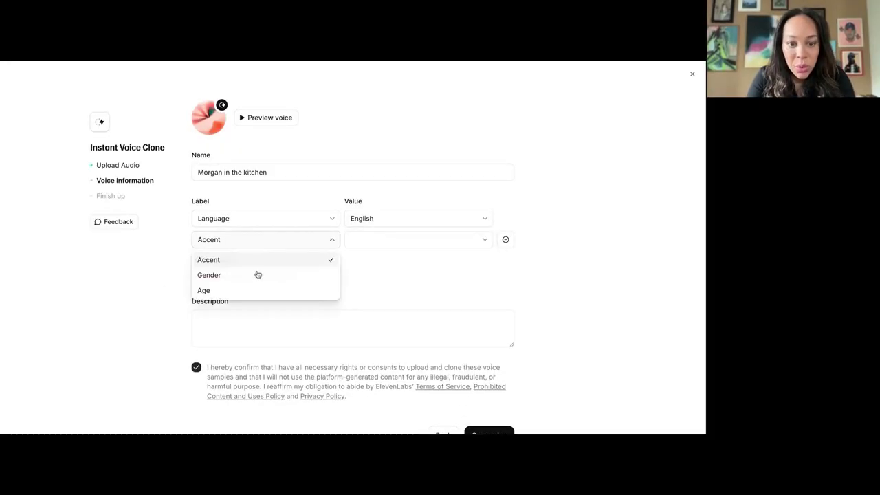
left_click(255, 275)
left_click(376, 242)
left_click(378, 272)
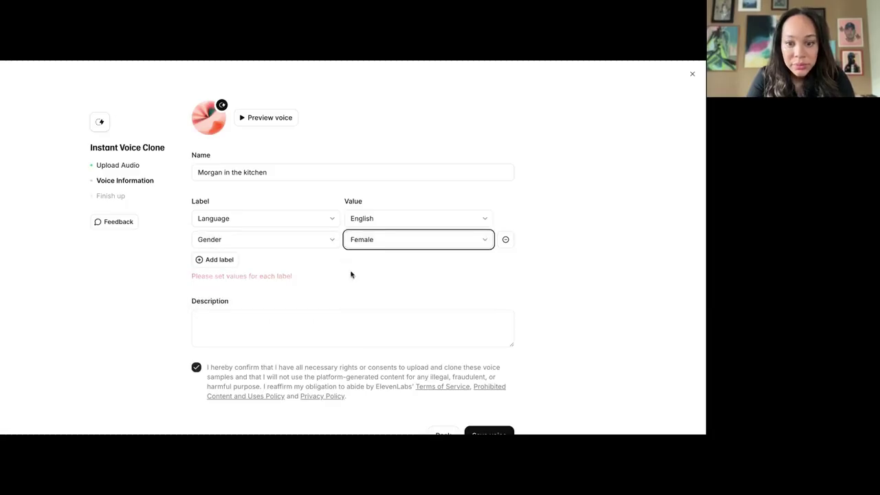
- Add an Age label of Middle Aged and save the voice clone
left_click(228, 263)
left_click(237, 268)
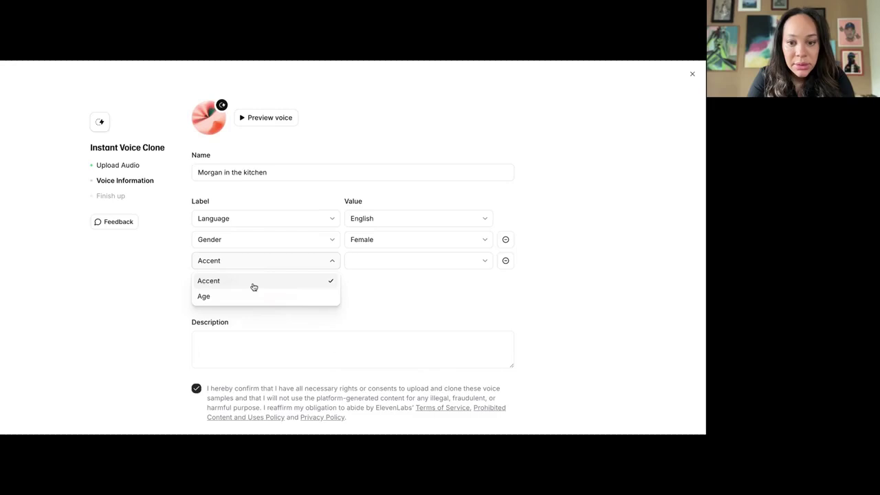
left_click(254, 261)
left_click(253, 260)
left_click(245, 295)
left_click(379, 262)
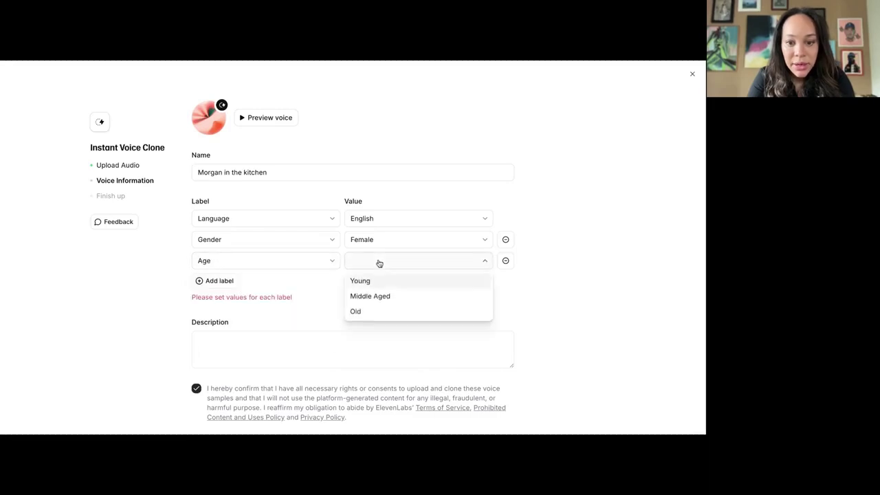
left_click(391, 296)
scroll(440, 327, "down", 2)
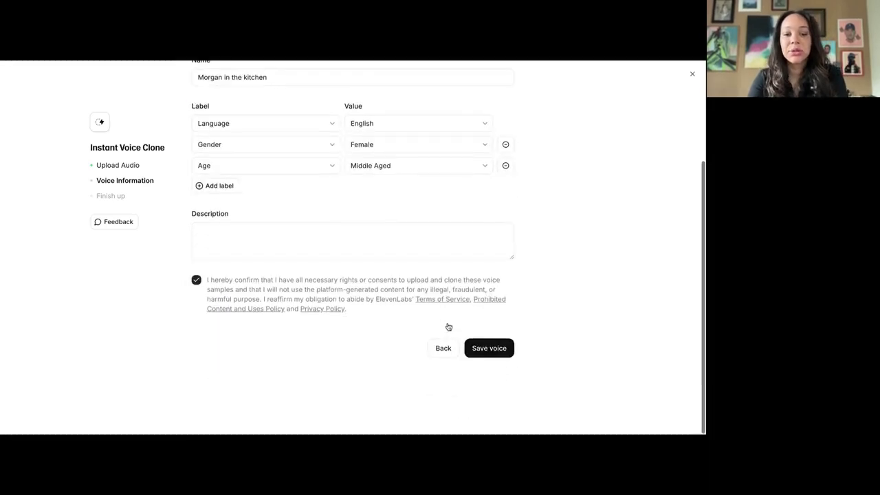
left_click(509, 345)
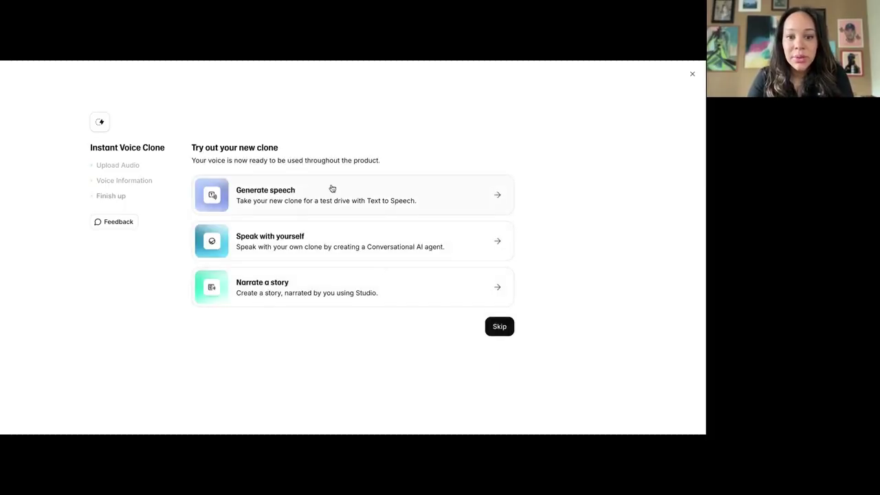
- In Text to Speech, replace the sample with 'Hey everyone we're testing out this voice. lets see how she does'
key("Escape")
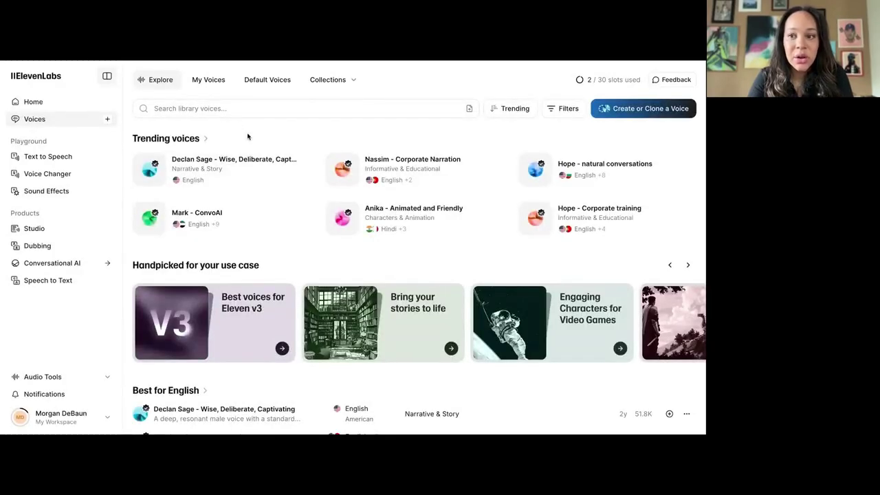
left_click(60, 156)
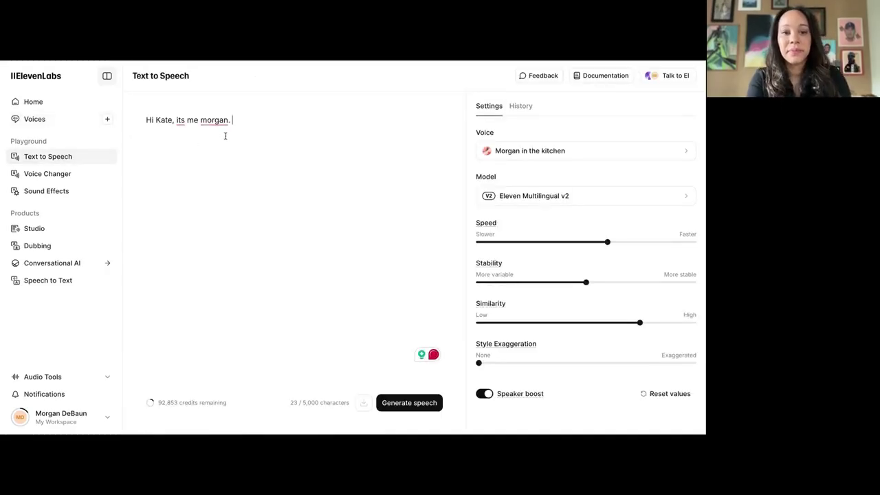
key("ctrl+a")
type("Hey everyon")
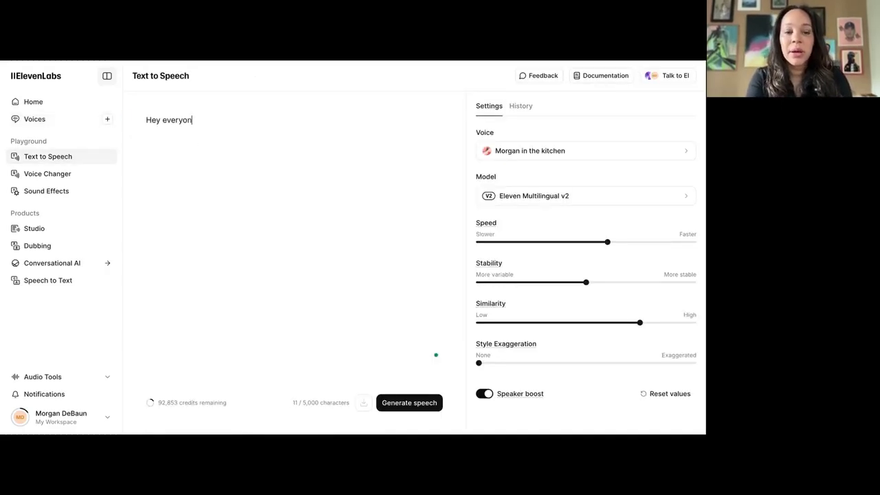
type("e we're testing out this")
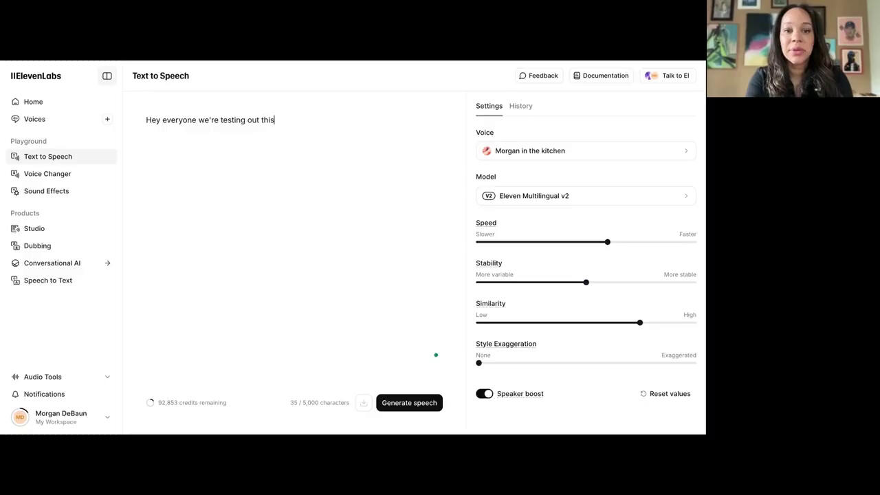
type(" vocce. let")
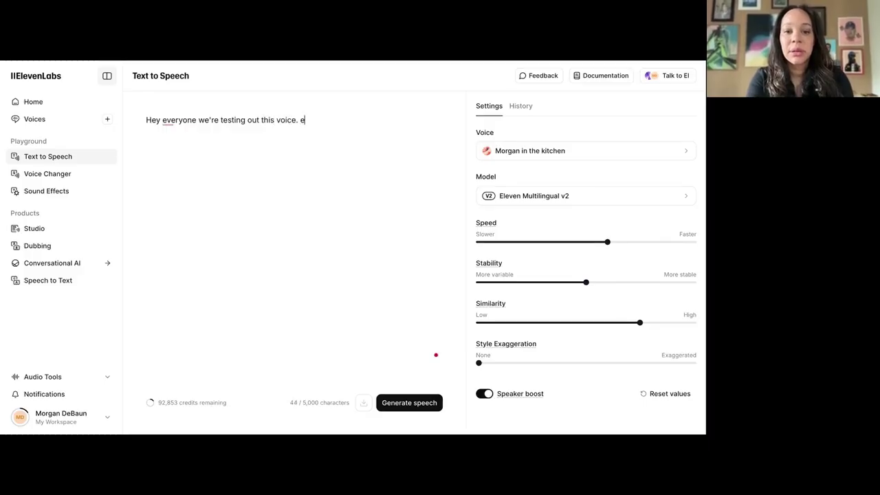
type("s see how seh")
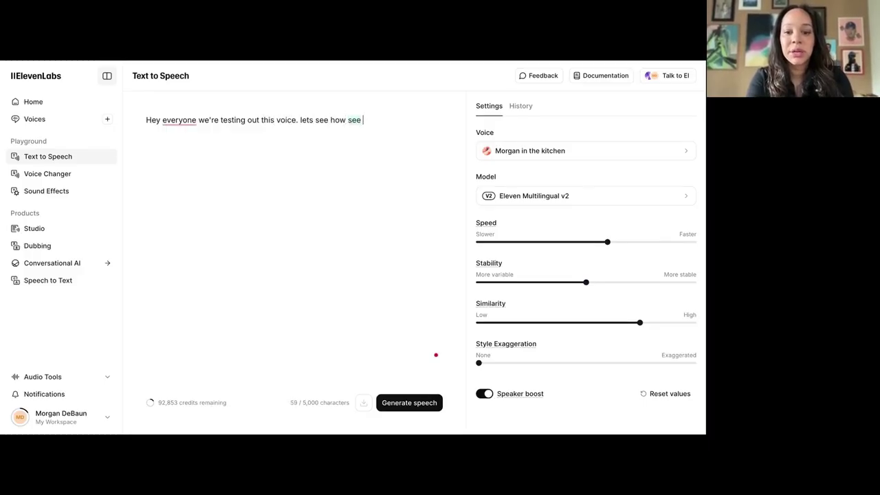
key("BackSpace")
key("BackSpace")
type("he does")
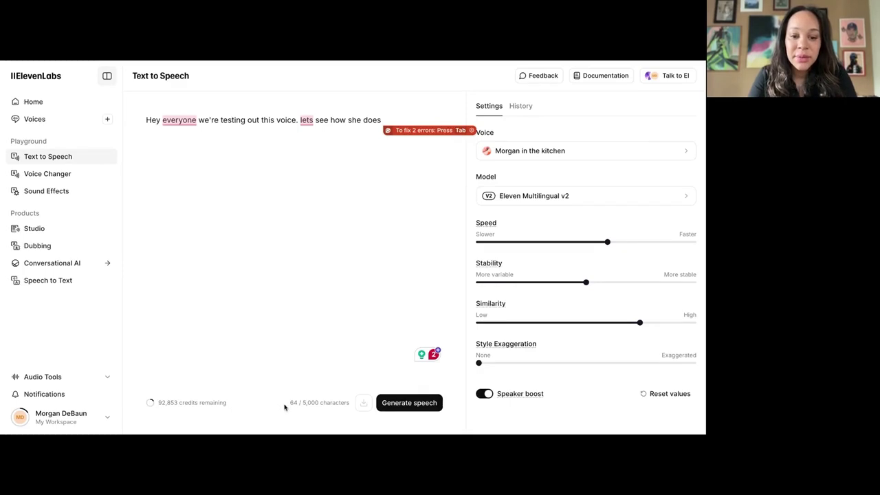
- Nudge Speed to just under 1.0 and drag Similarity below 75%
left_click_drag(285, 408, 356, 404)
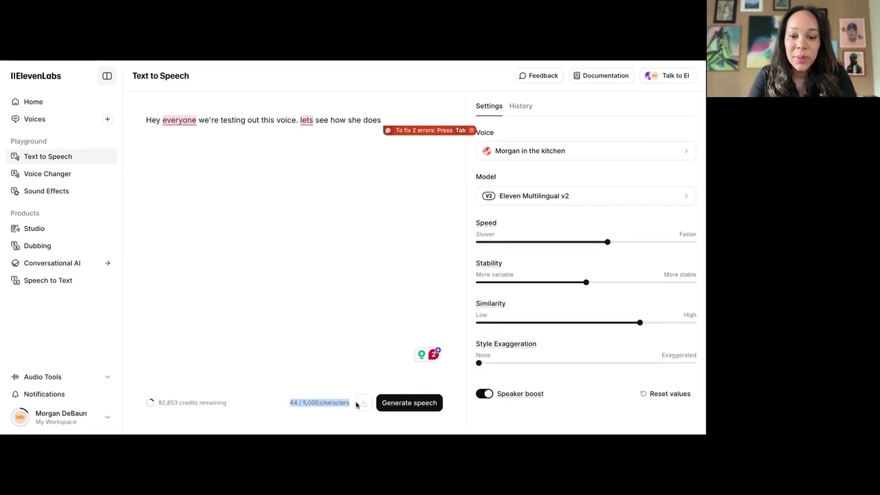
left_click_drag(236, 410, 152, 407)
left_click(231, 408)
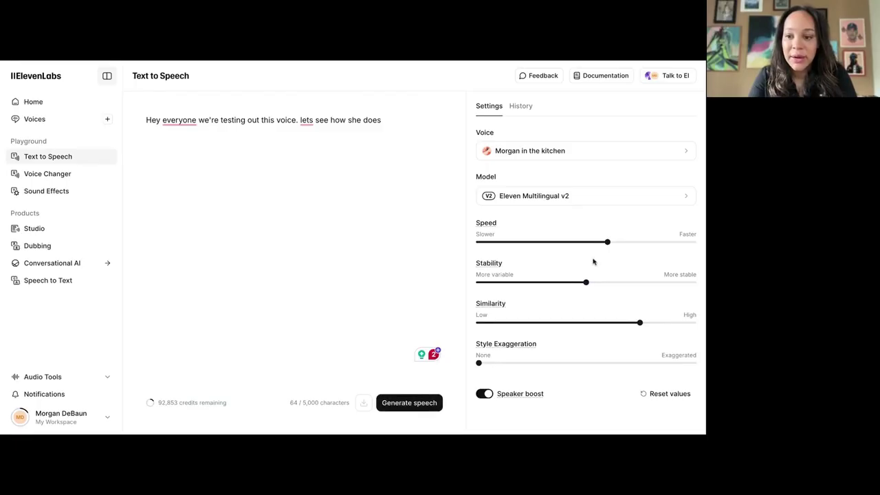
mouse_move(607, 242)
left_mouse_down()
mouse_move(579, 243)
mouse_move(595, 244)
left_mouse_up()
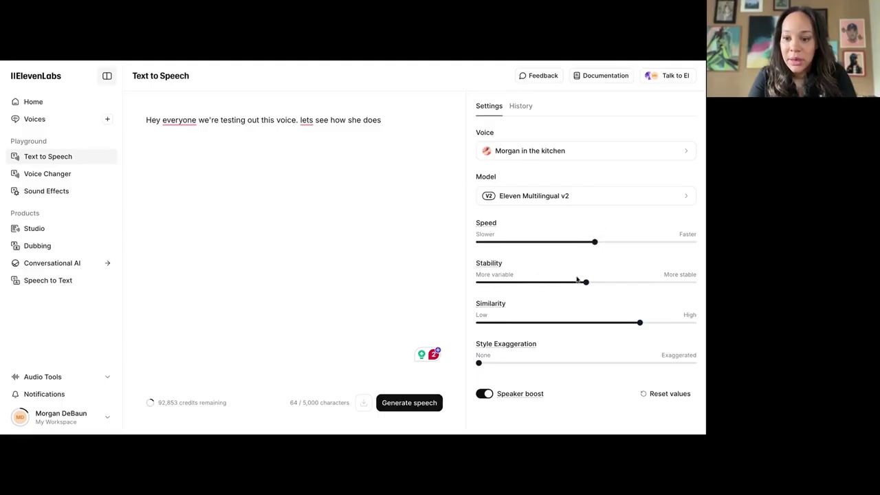
mouse_move(639, 325)
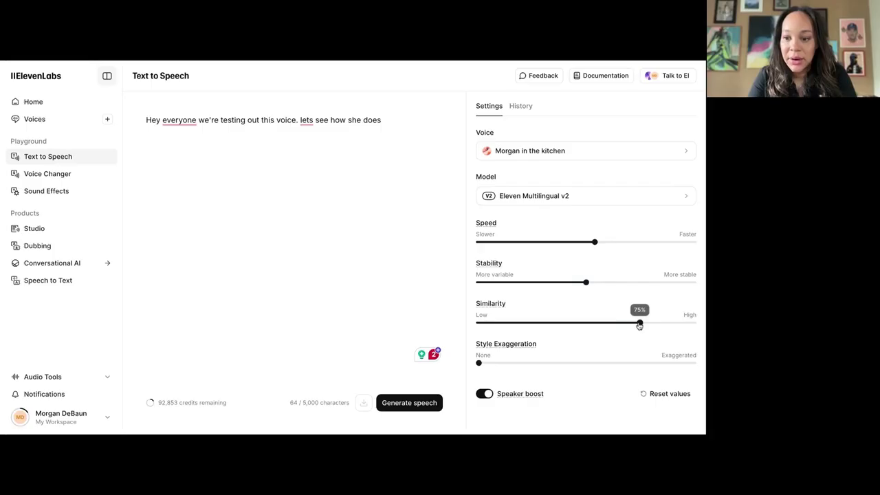
mouse_move(639, 325)
left_mouse_down()
mouse_move(589, 324)
mouse_move(622, 323)
left_mouse_up()
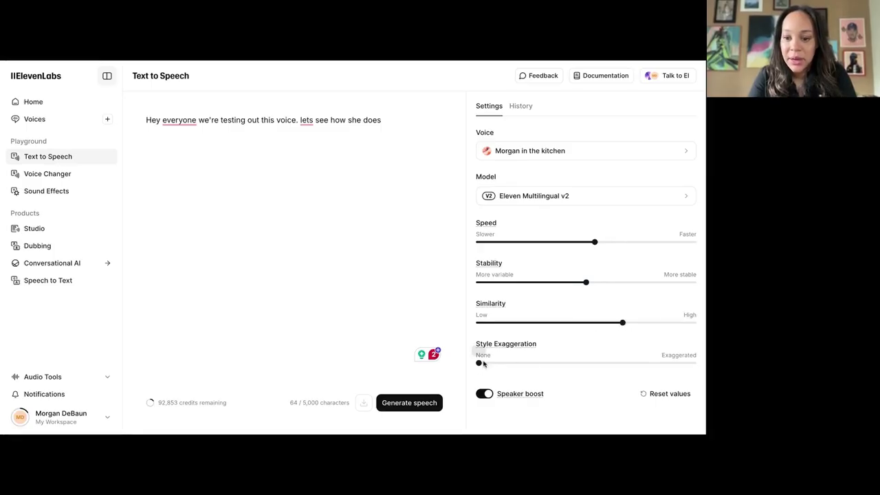
- Generate the 3-second speech clip, lowering Speed twice and regenerating before playing it
left_click(418, 407)
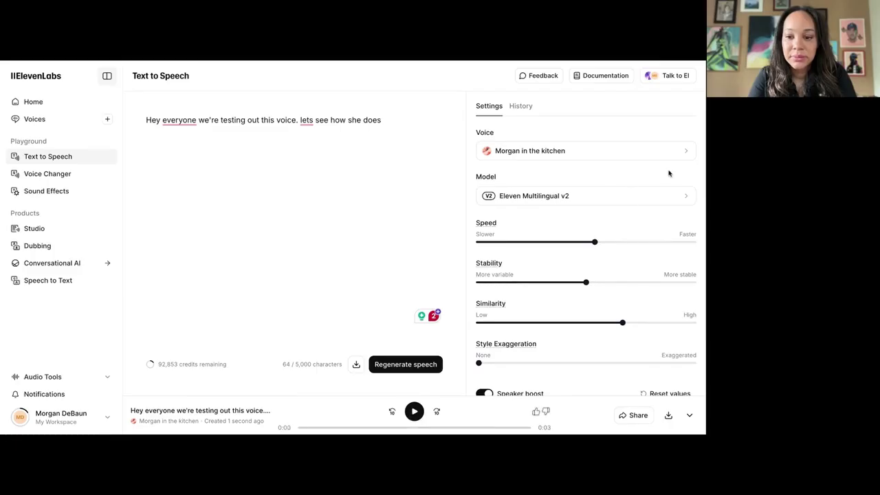
left_click(559, 242)
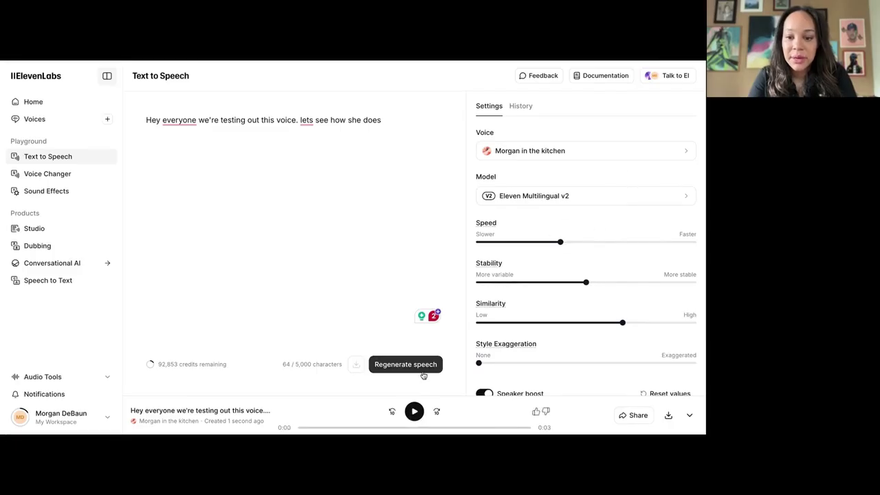
left_click(422, 365)
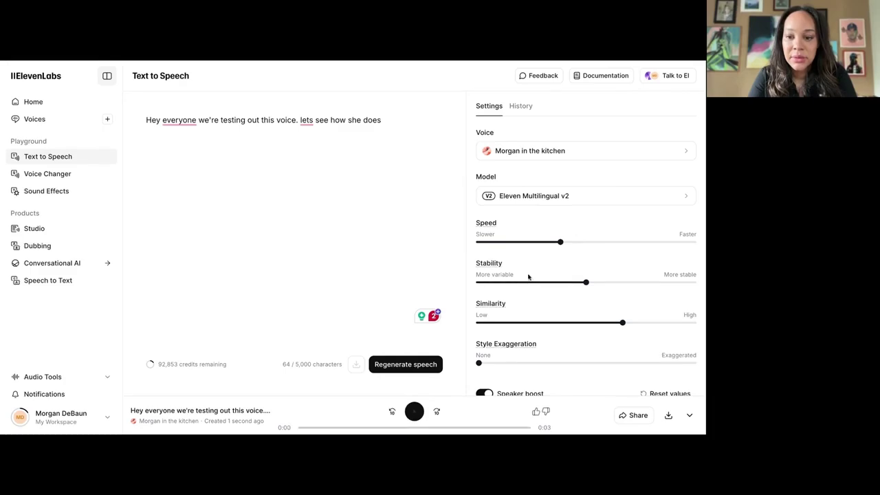
left_click(542, 243)
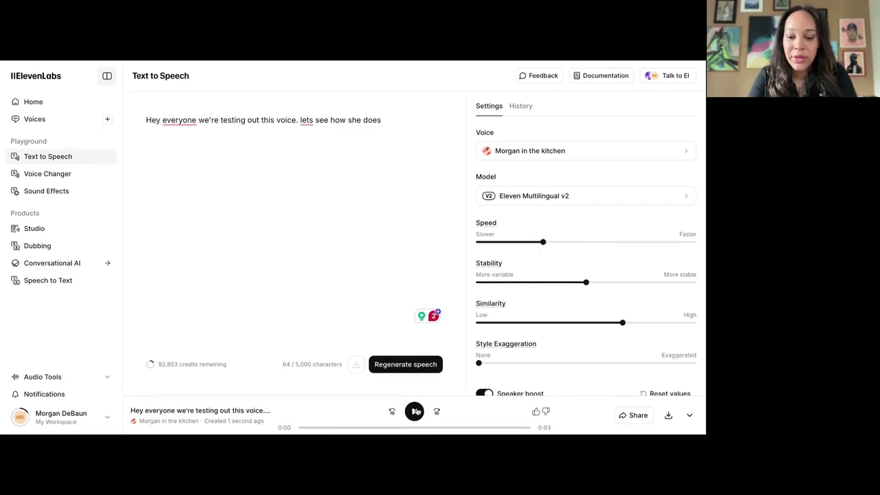
left_click(415, 412)
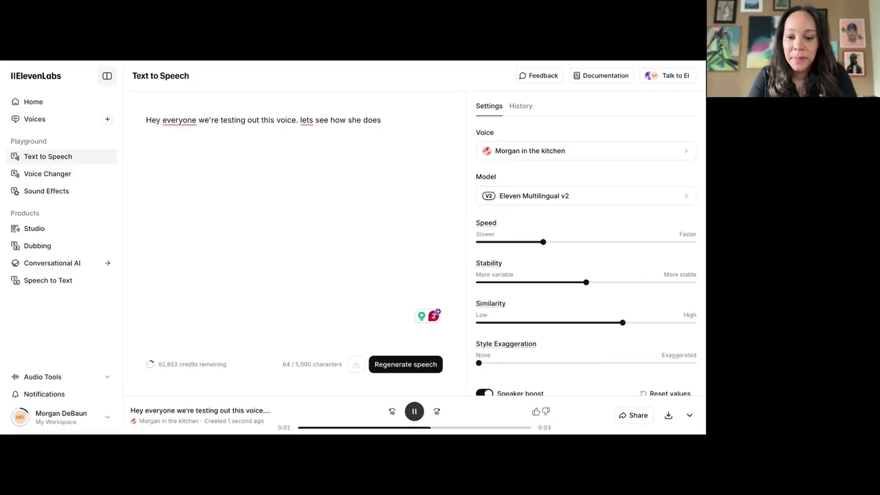
- Regenerate at the slower speed, replay the clip, then raise Speed slightly
left_click(416, 370)
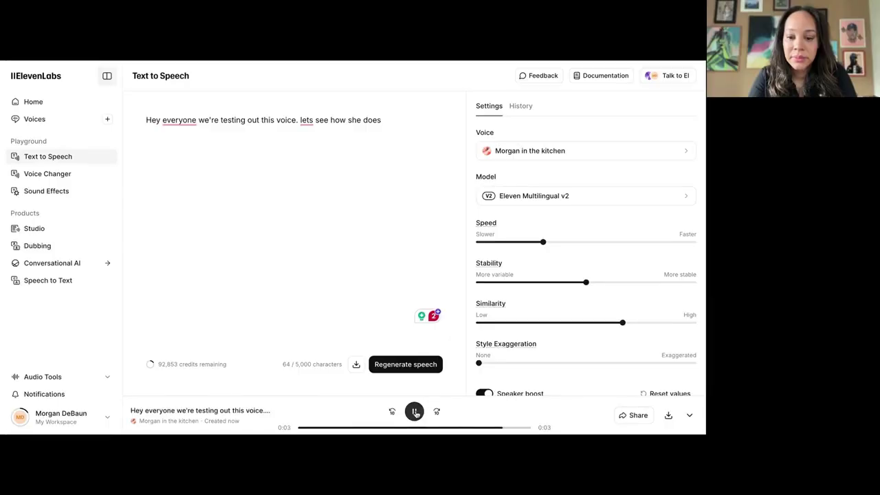
left_click(414, 411)
left_click(415, 411)
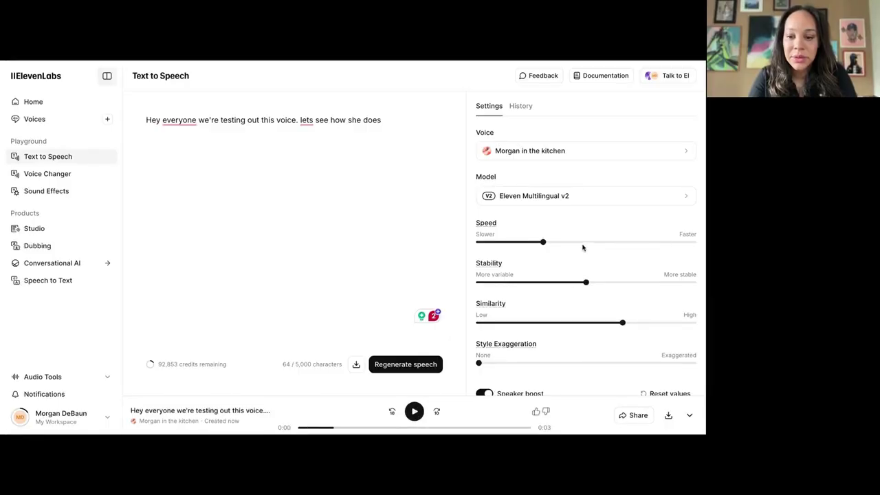
left_click(564, 242)
scroll(555, 335, "down", 1)
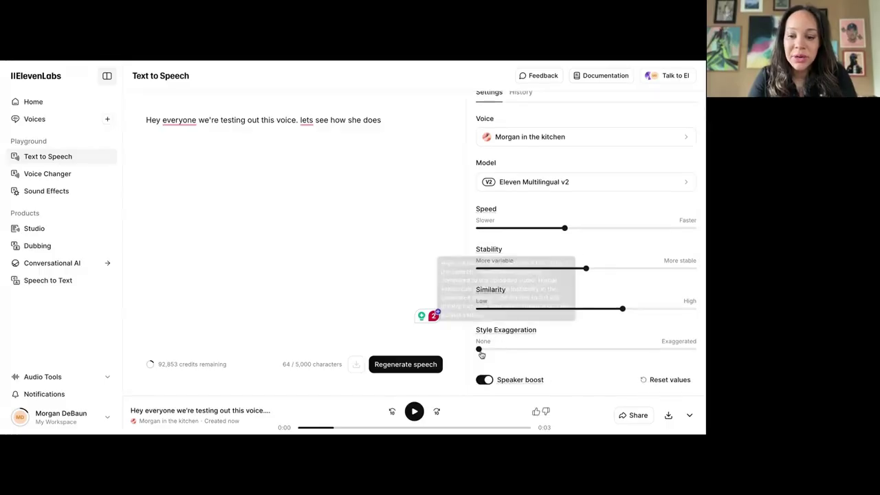
- Raise Style Exaggeration to a moderate level, regenerate the speech, and return to HeyGen Projects
mouse_move(481, 351)
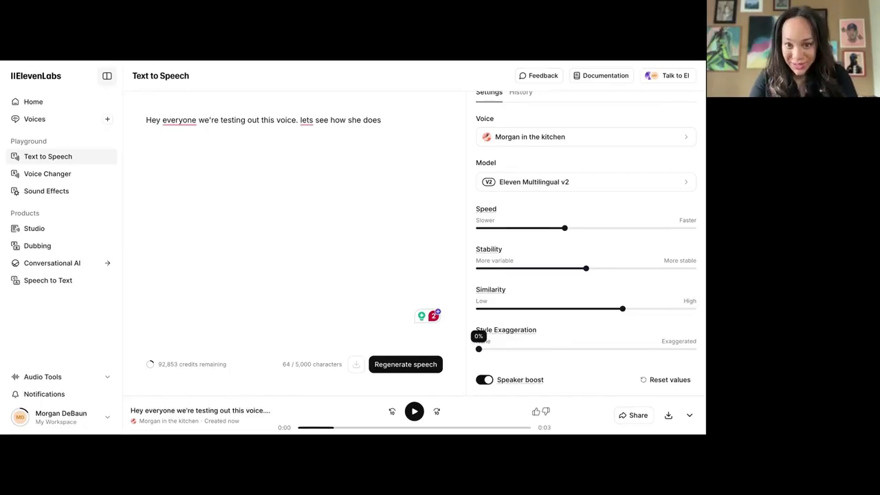
left_click_drag(479, 349, 562, 350)
left_click(426, 364)
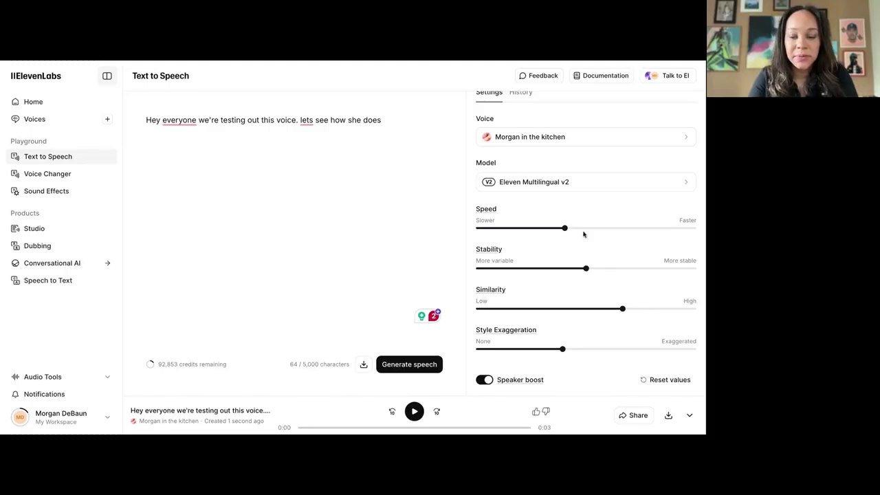
mouse_move(564, 231)
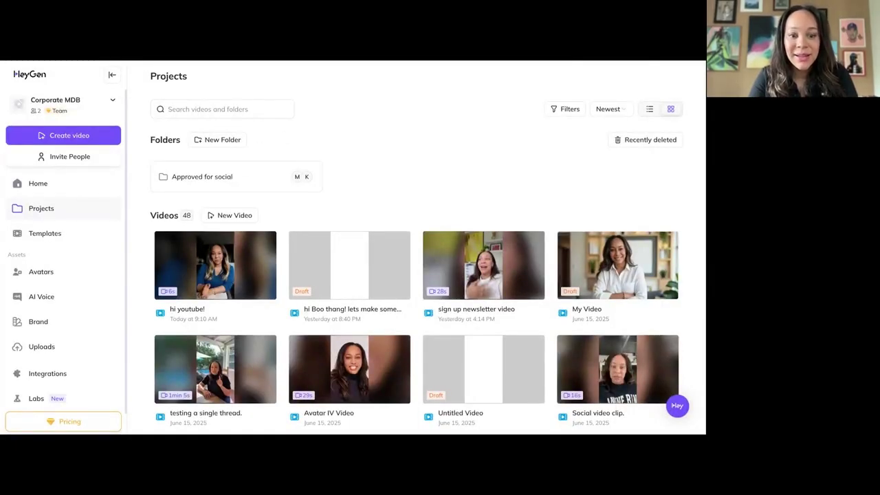
- Open the finished 6-second 'hi youtube!' video and play it back twice
left_click(240, 249)
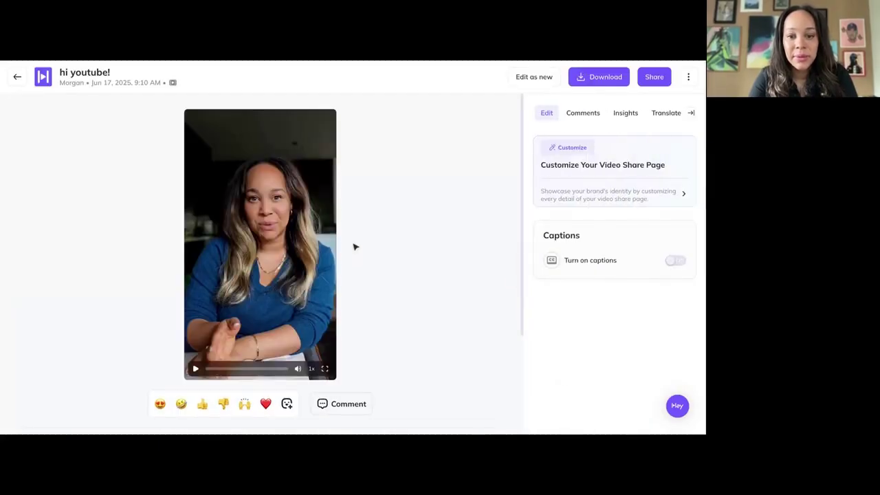
left_click(195, 368)
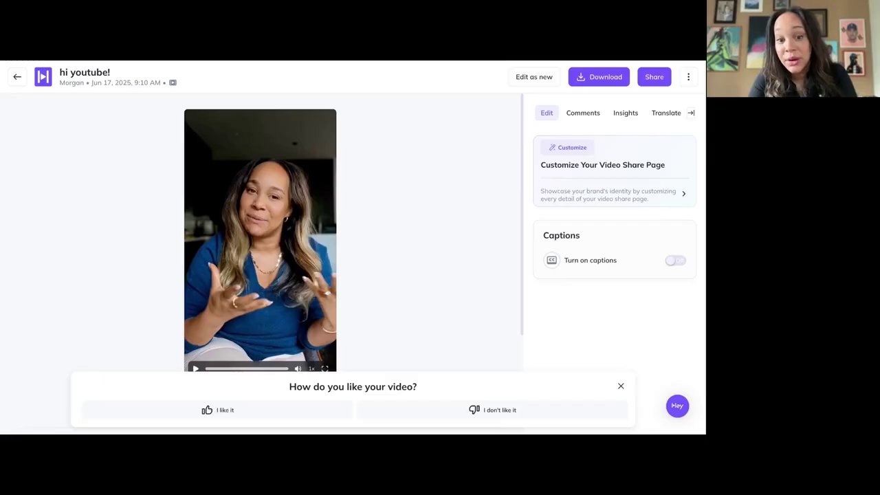
left_click(196, 371)
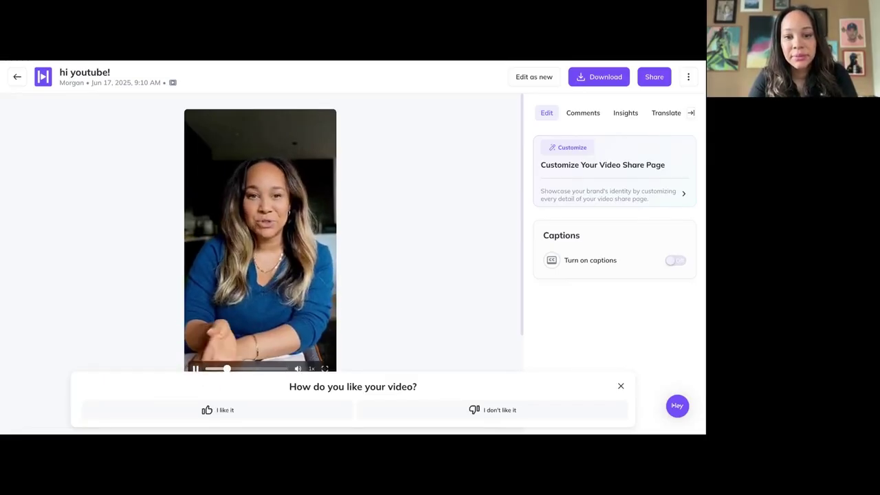